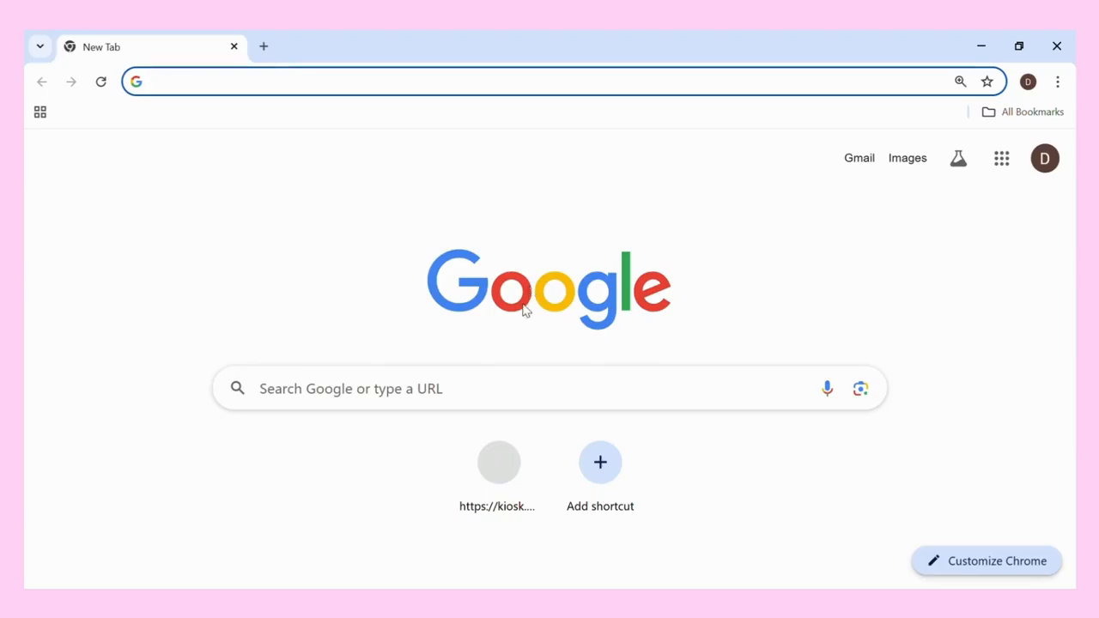
Search Google for 'parivahan'.
left_click(499, 393)
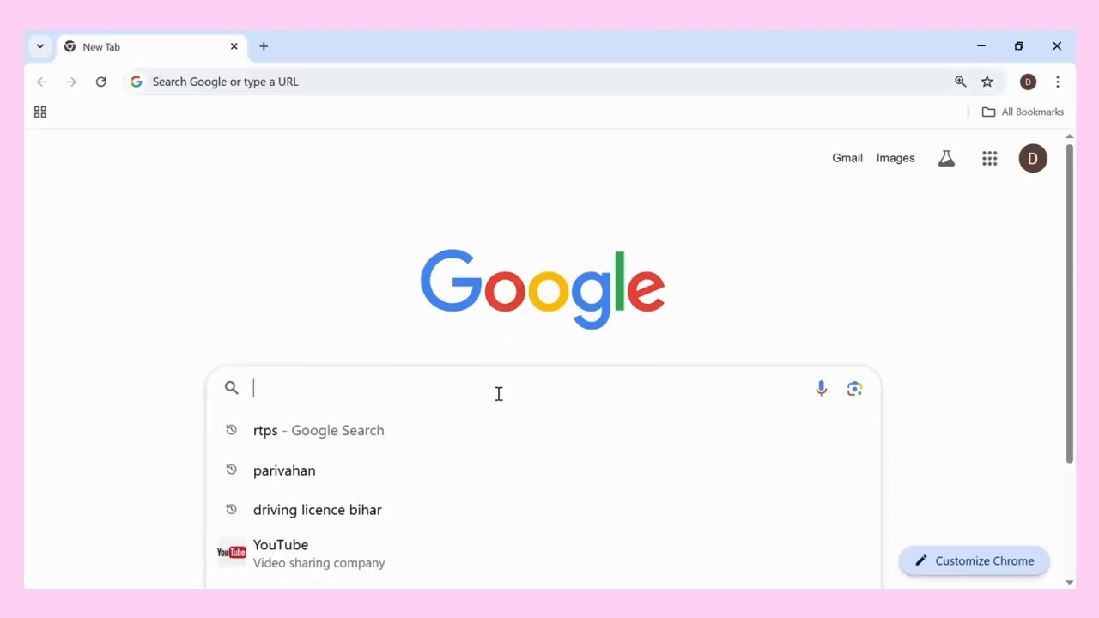
type("o")
key("BackSpace")
type("pa")
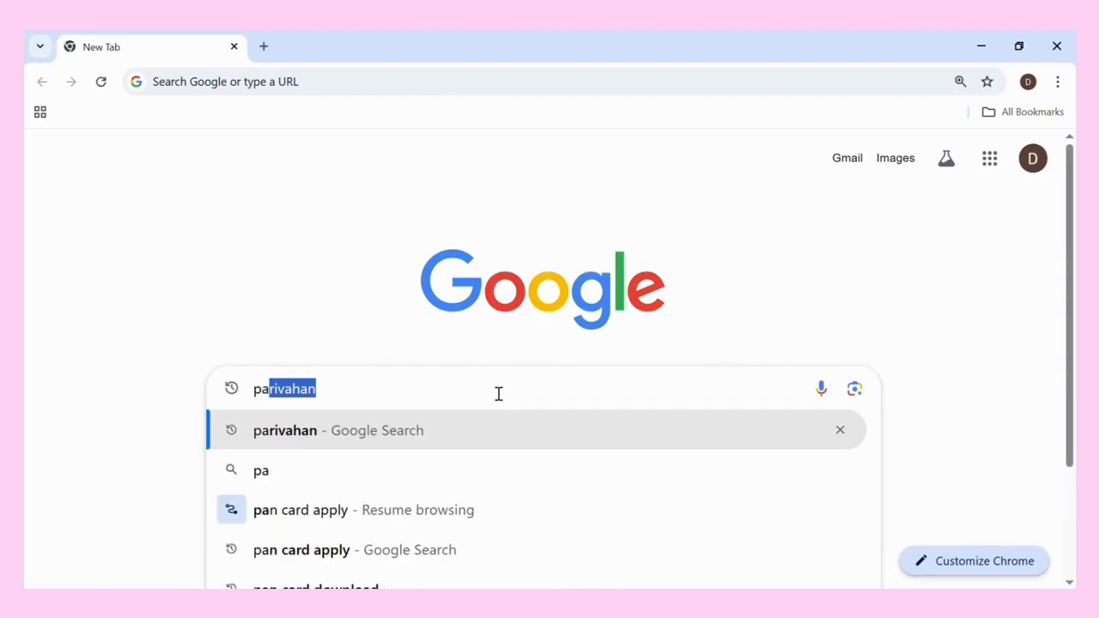
type("riva")
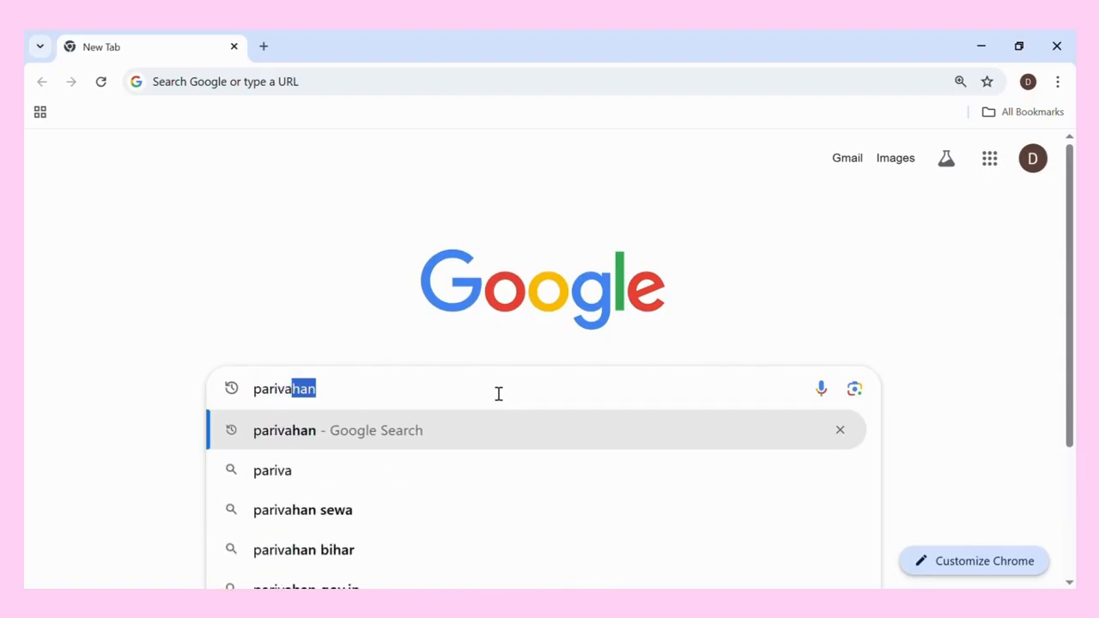
type("han")
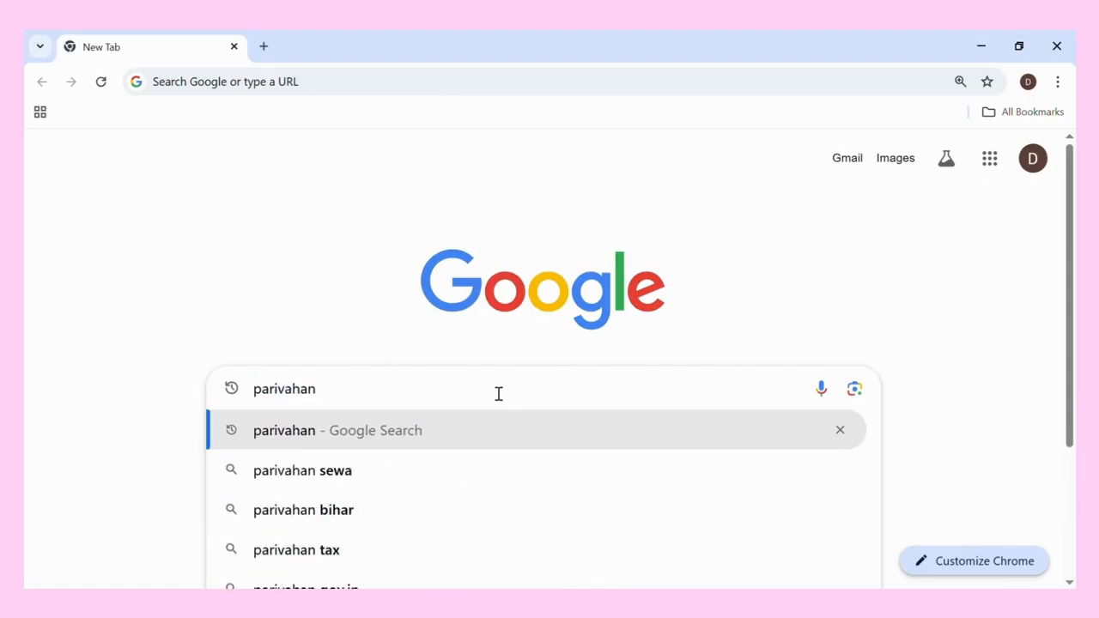
key("Return")
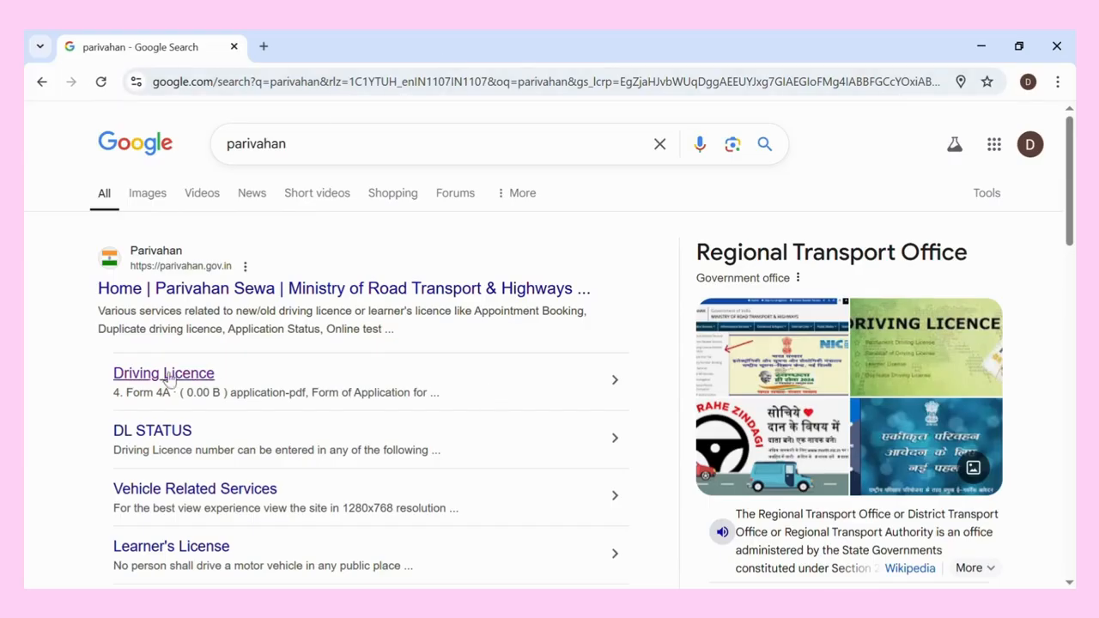
Open Parivahan Sewa and go to Online Services > Driving License Related Services.
left_click(222, 294)
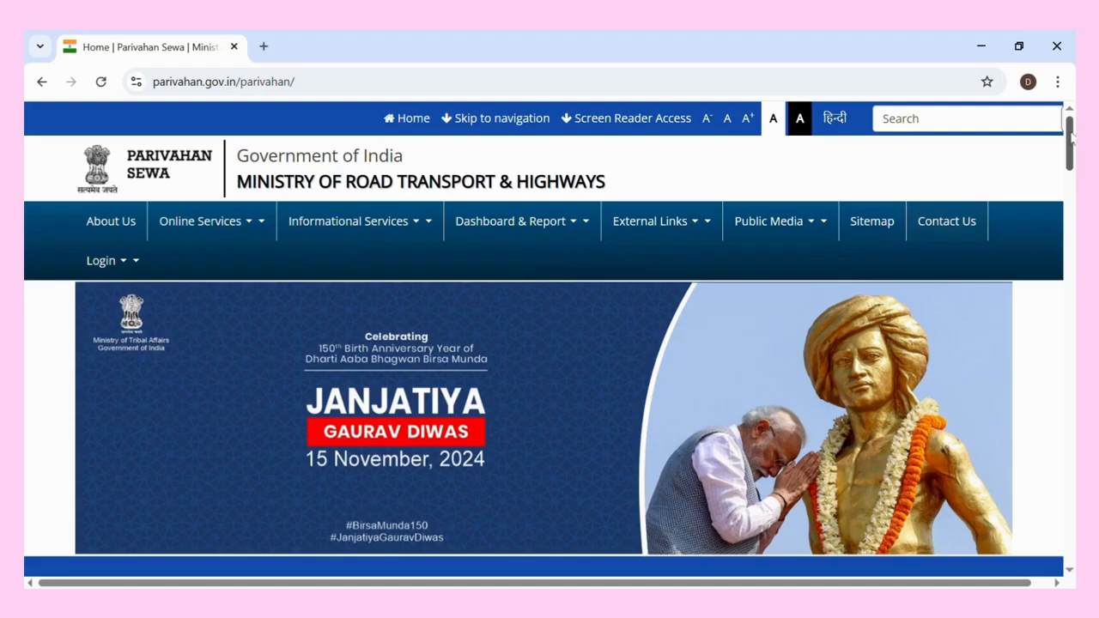
mouse_move(218, 219)
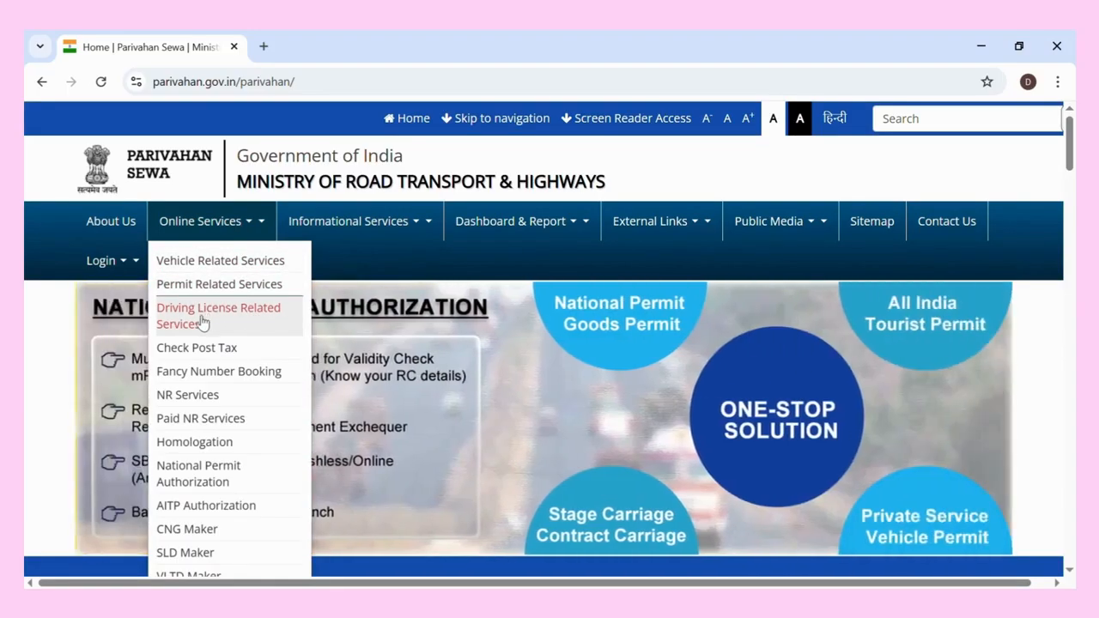
left_click(213, 317)
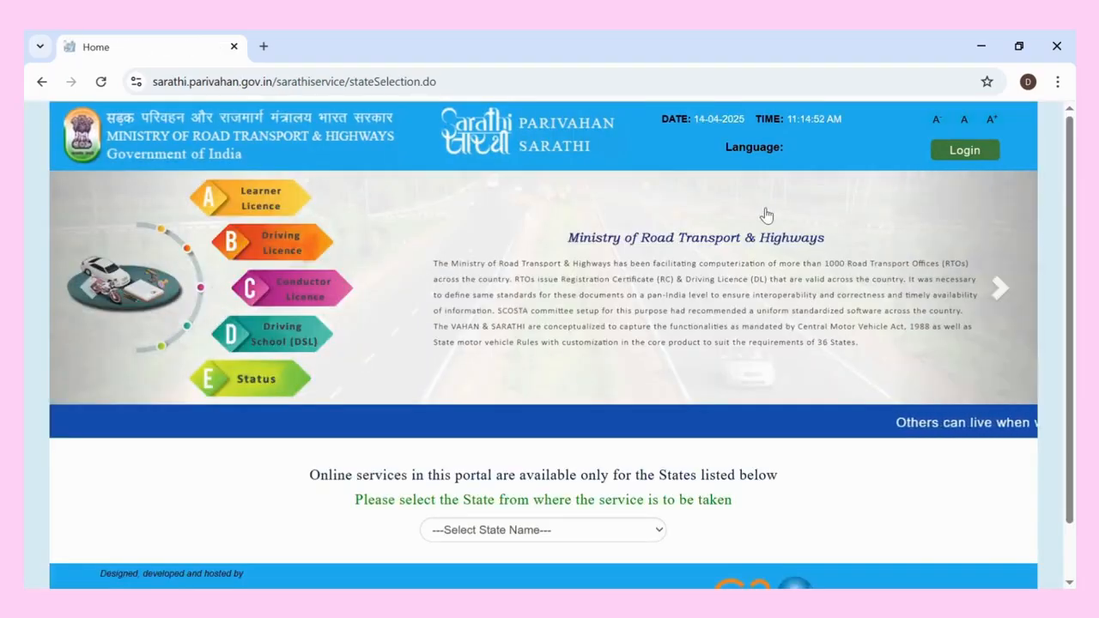
Select Bihar as the state to bring up the Contactless Licence Services list.
scroll(859, 301, "down", 2)
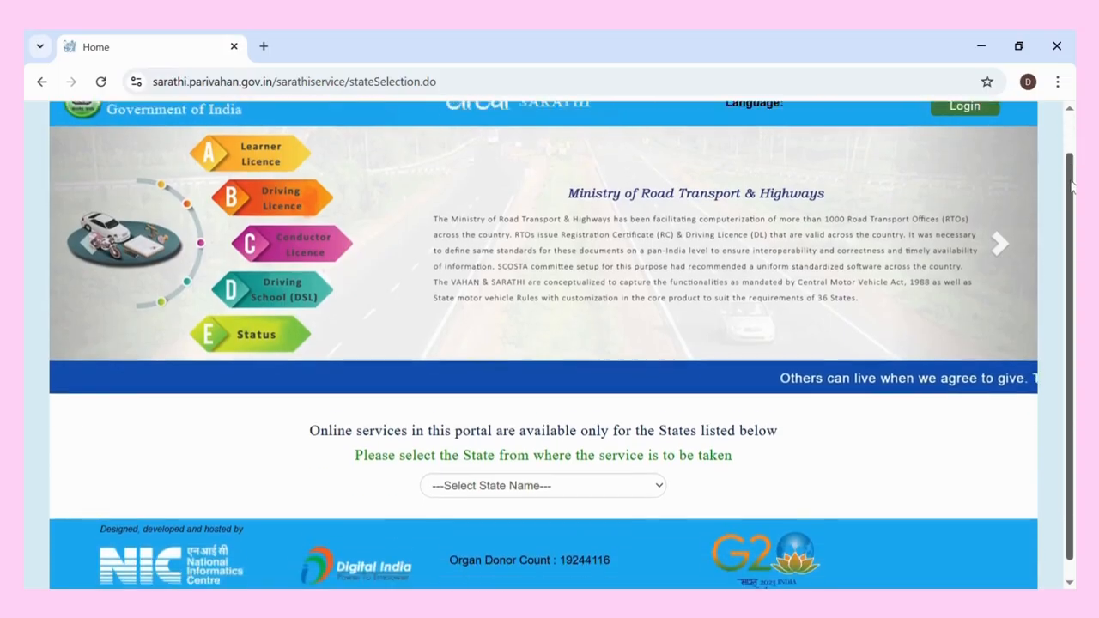
double_click(472, 447)
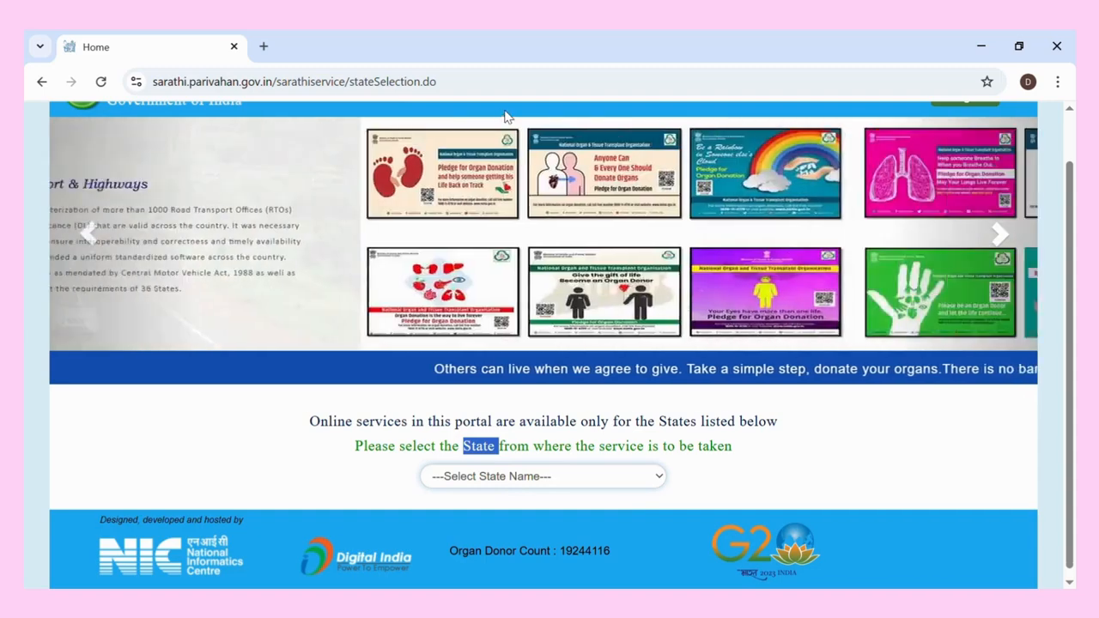
left_click(483, 188)
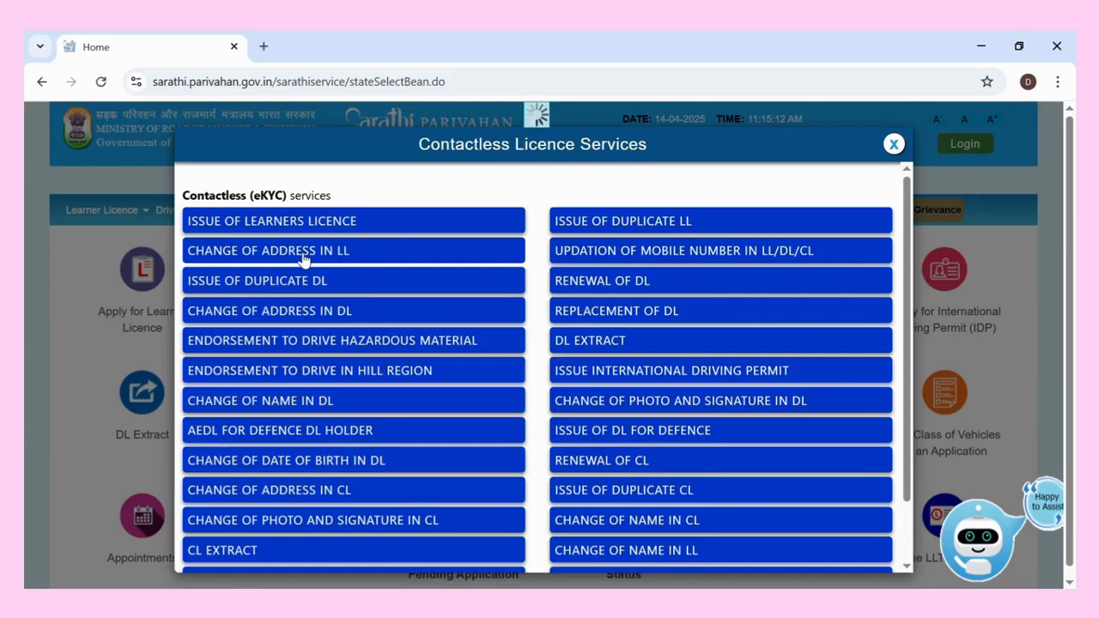
Choose Issue of Learners Licence and highlight the application-stages heading.
left_click(351, 228)
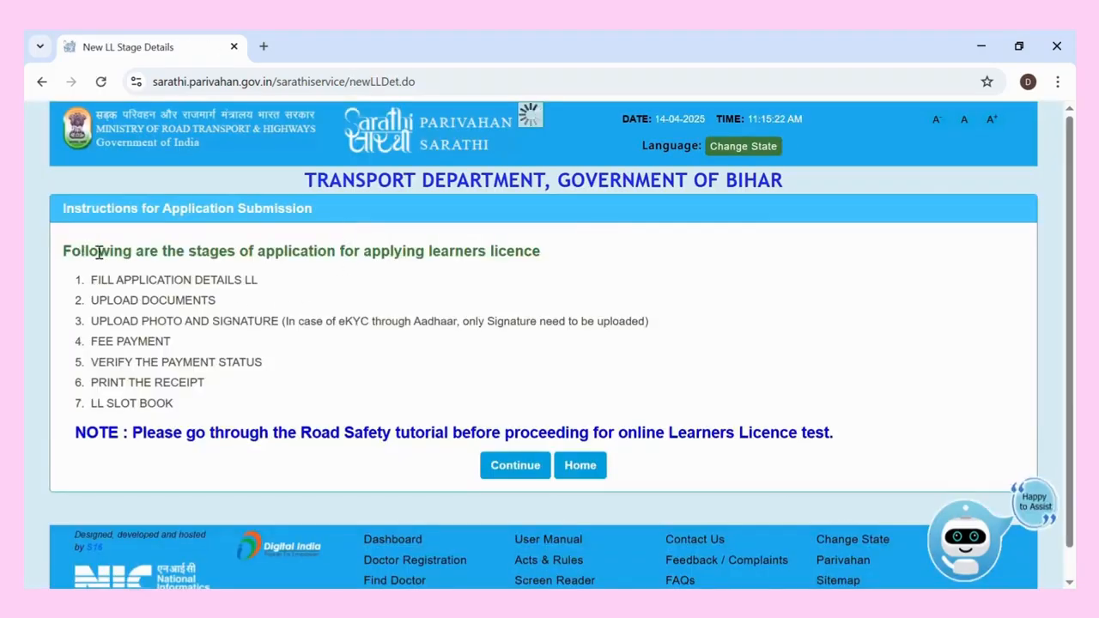
left_click_drag(62, 252, 419, 252)
left_click(311, 297)
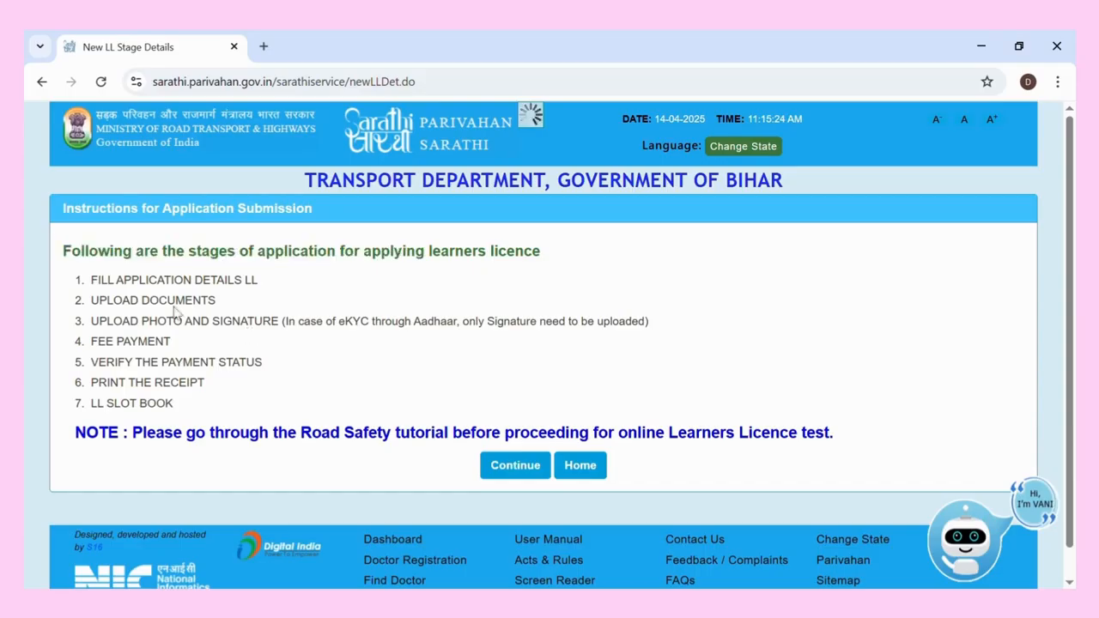
Read through the stages, from Fill Application Details to LL Slot Book.
left_click_drag(91, 280, 243, 280)
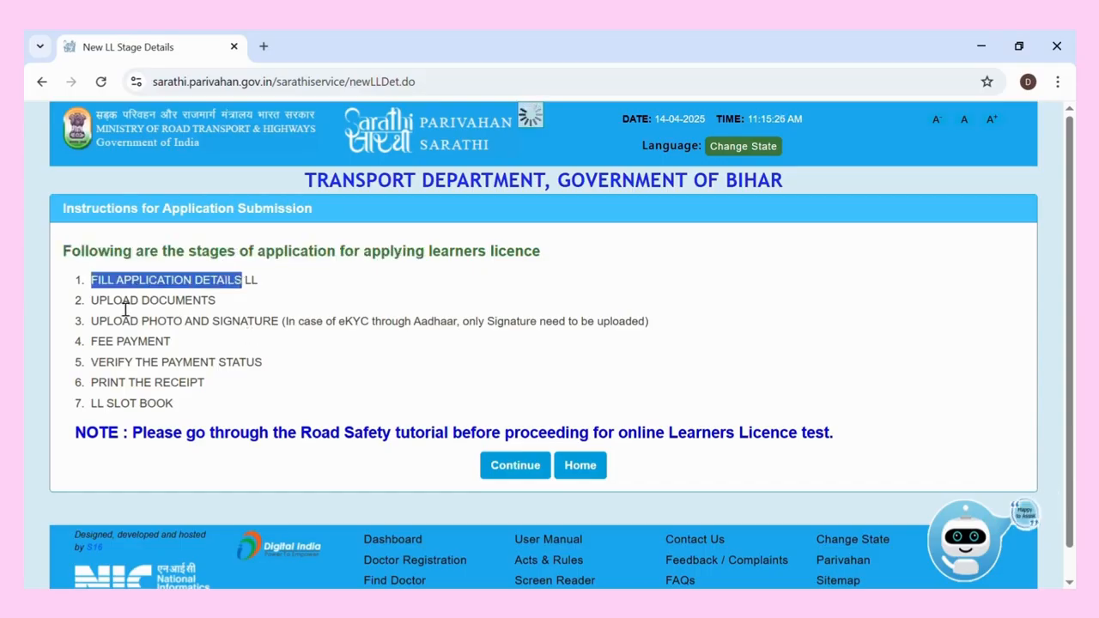
left_click_drag(92, 300, 191, 303)
left_click(144, 348)
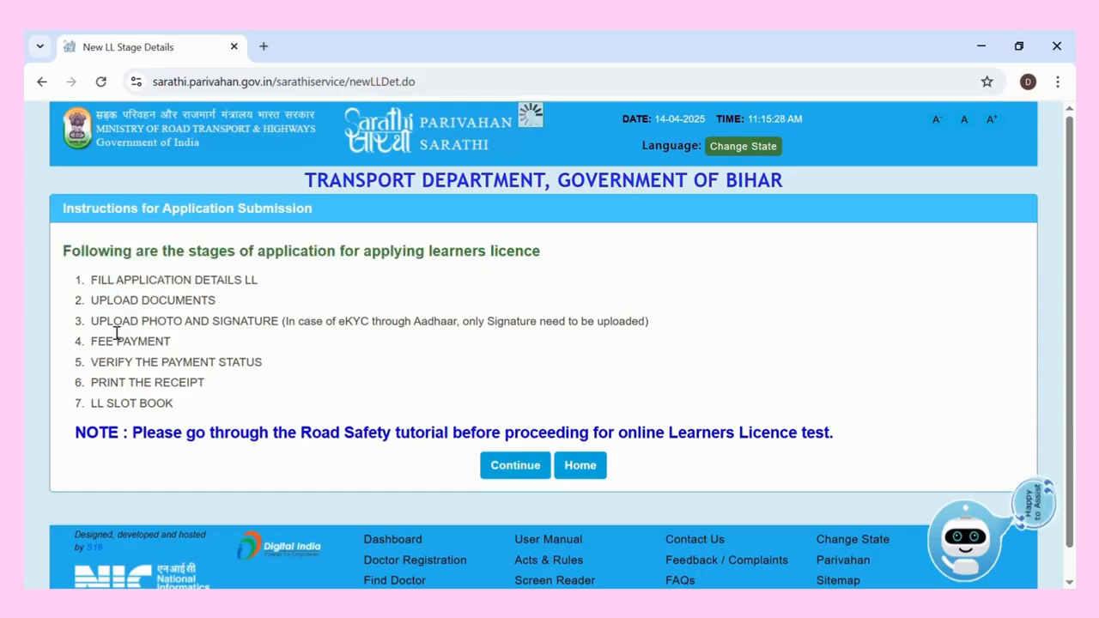
left_click_drag(91, 322, 278, 328)
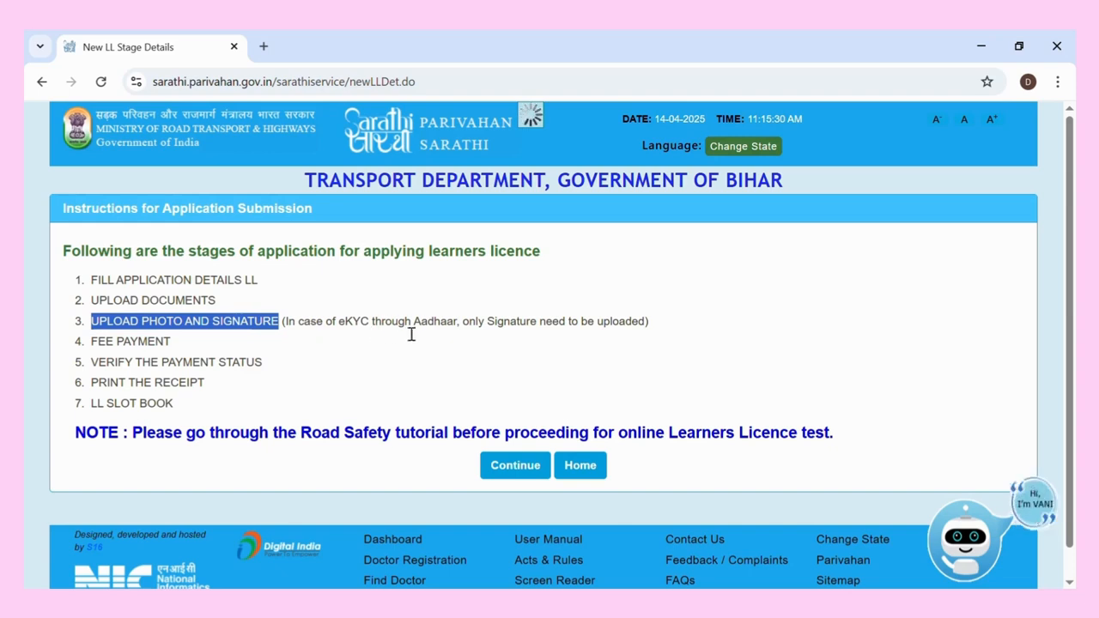
triple_click(103, 345)
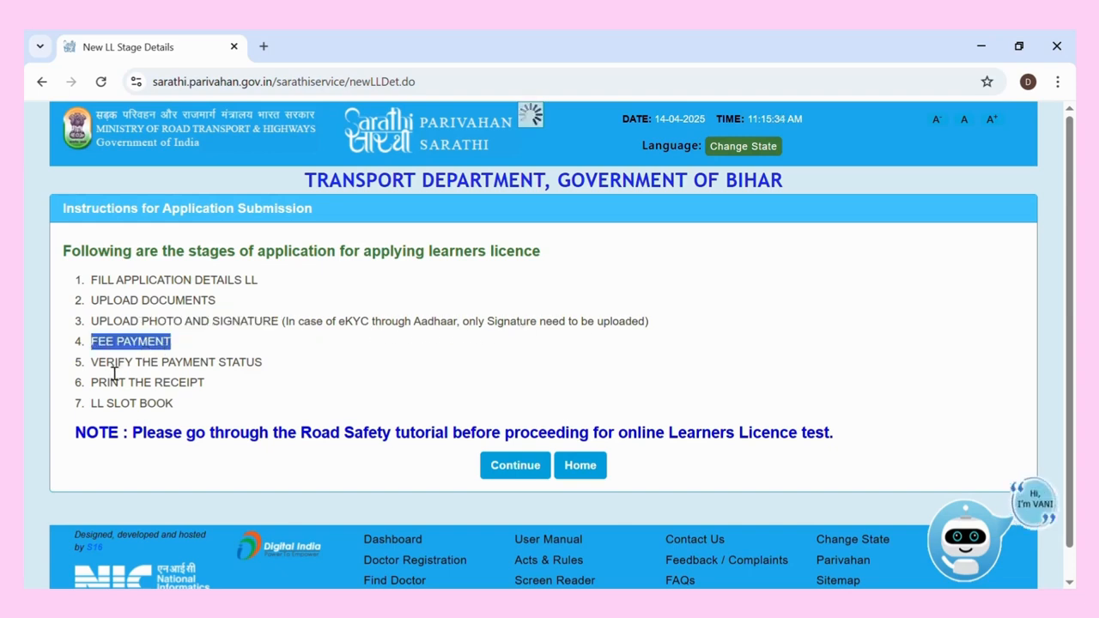
left_click_drag(91, 363, 252, 378)
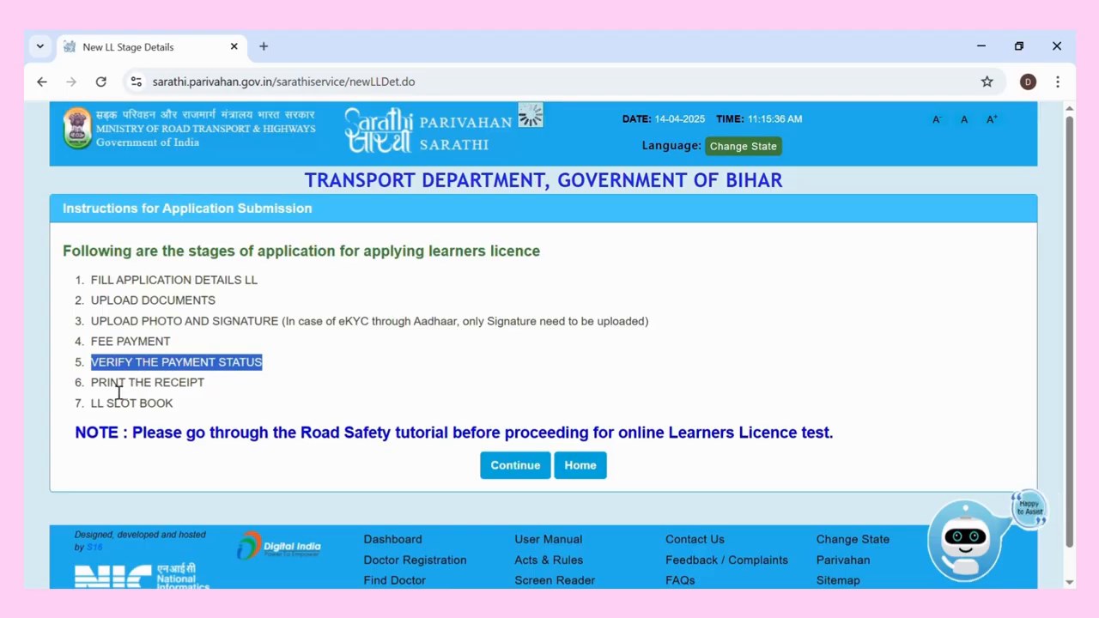
left_click_drag(91, 383, 205, 383)
left_click_drag(91, 404, 162, 416)
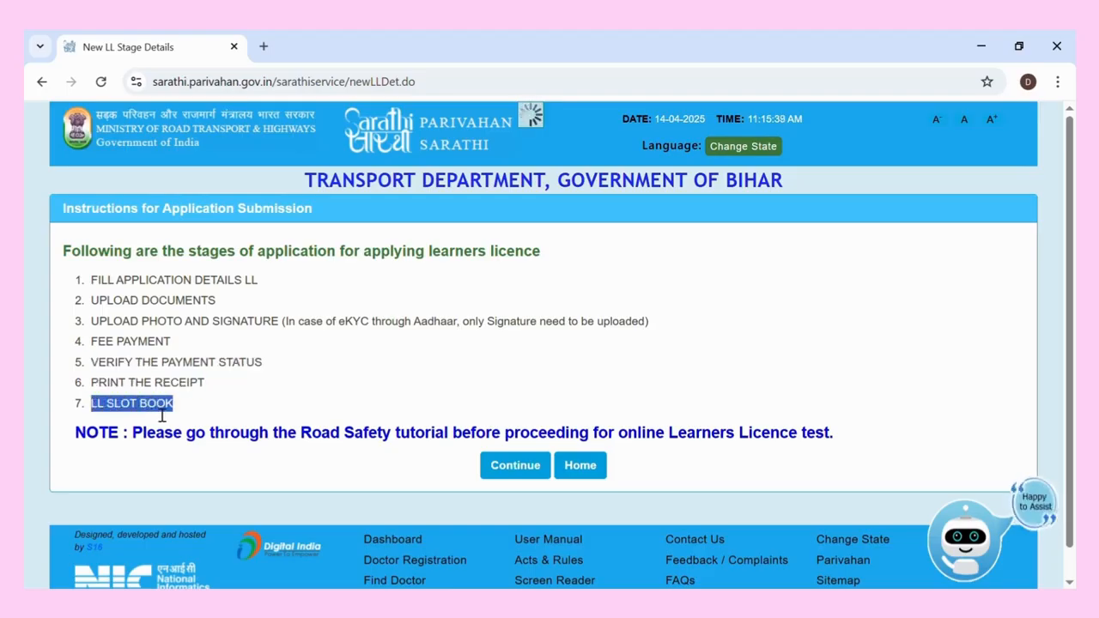
left_click(470, 369)
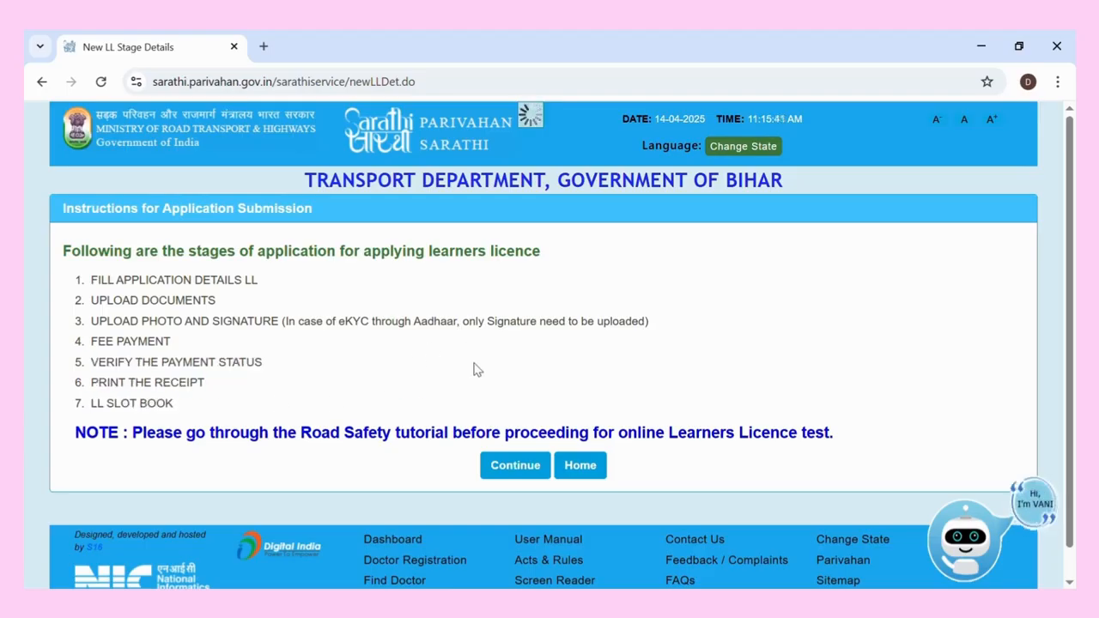
Continue and submit as a General-category applicant holding no licence.
left_click(520, 469)
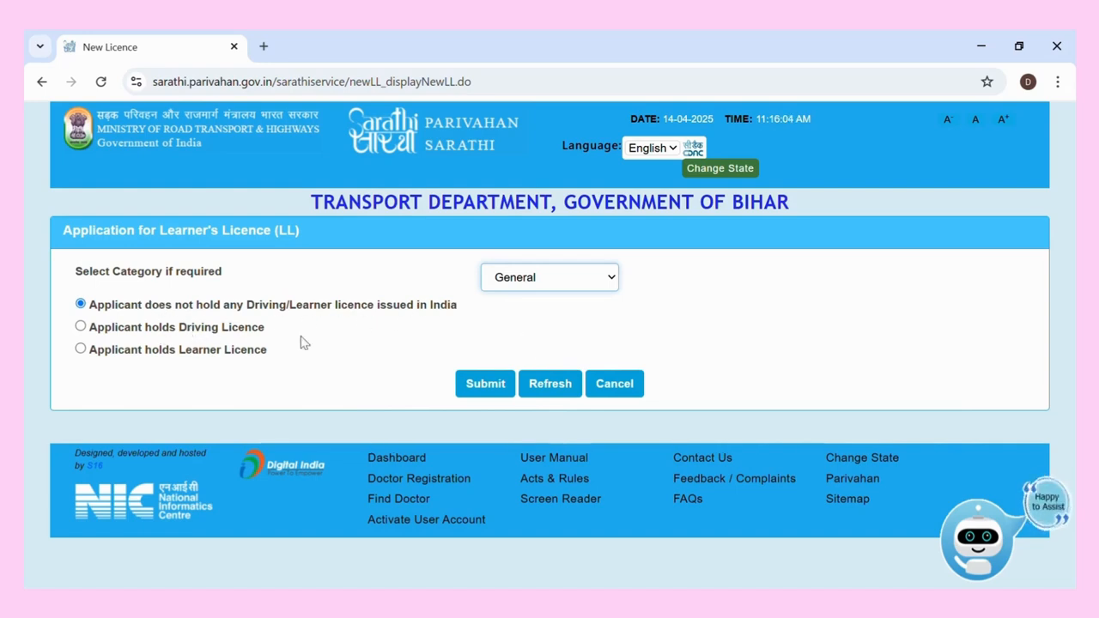
left_click(488, 388)
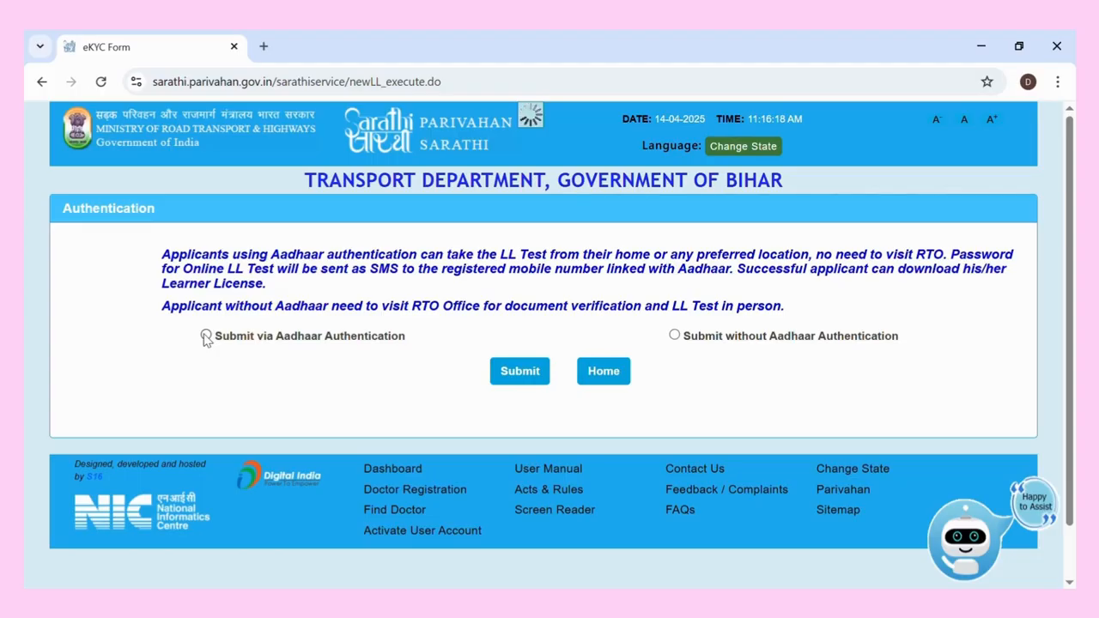
Choose to submit the application without Aadhaar authentication.
left_click(674, 336)
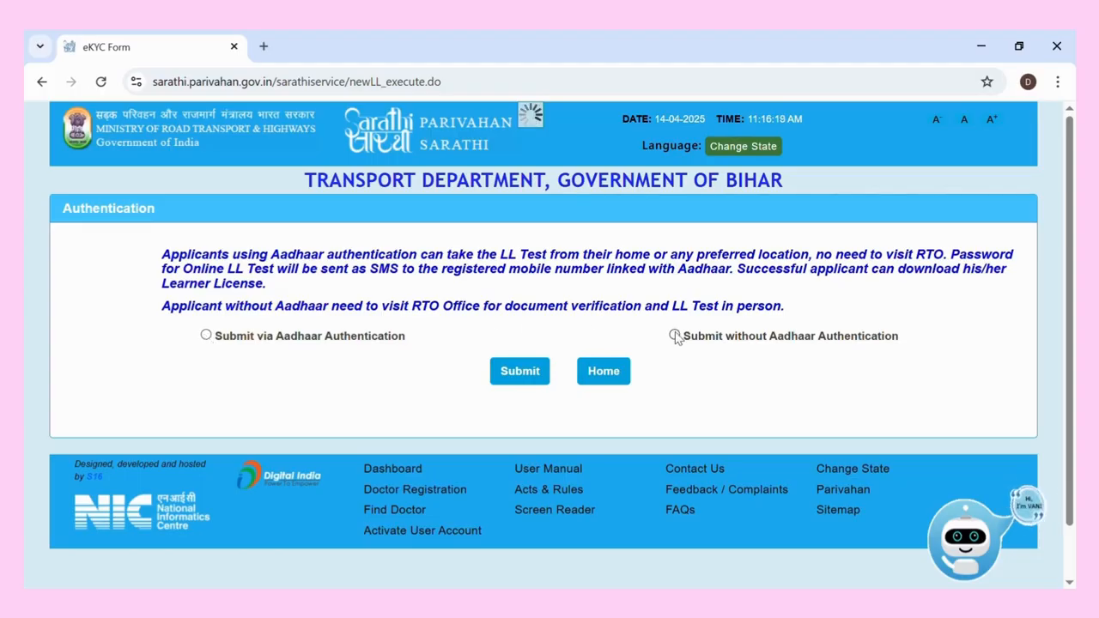
left_click(547, 376)
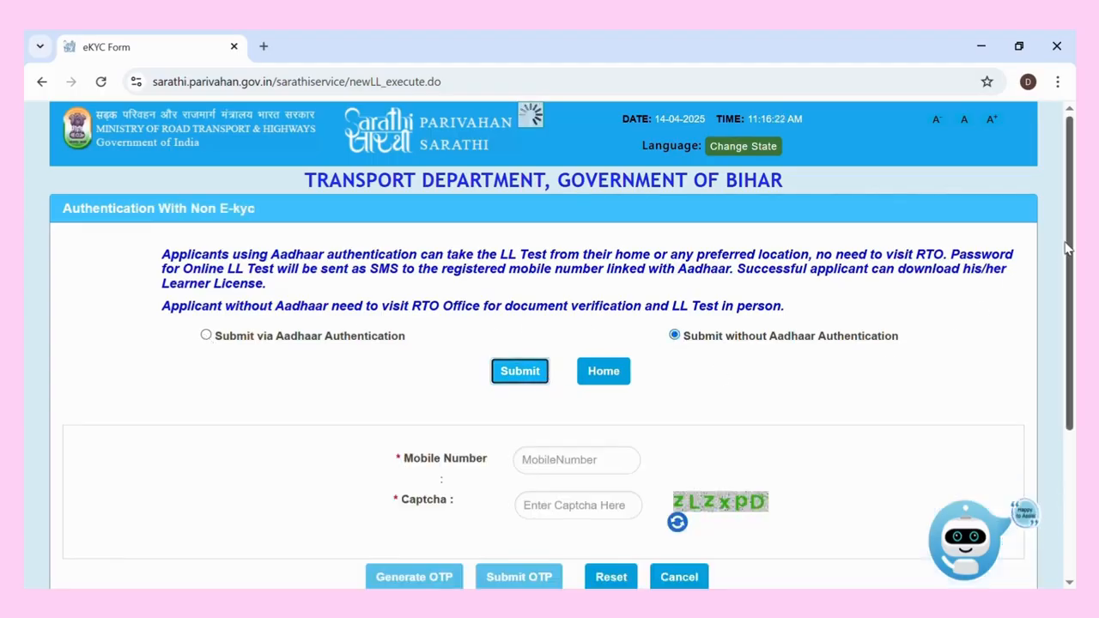
left_click_drag(1070, 246, 1059, 343)
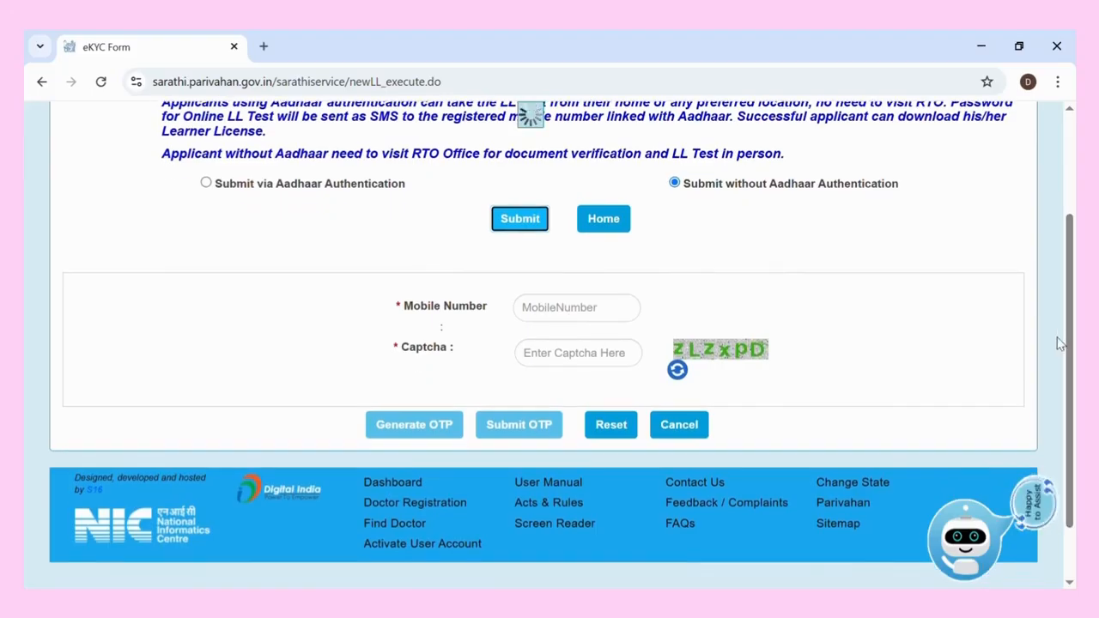
Enter the applicant's mobile number and the captcha, then request an OTP.
left_click(553, 319)
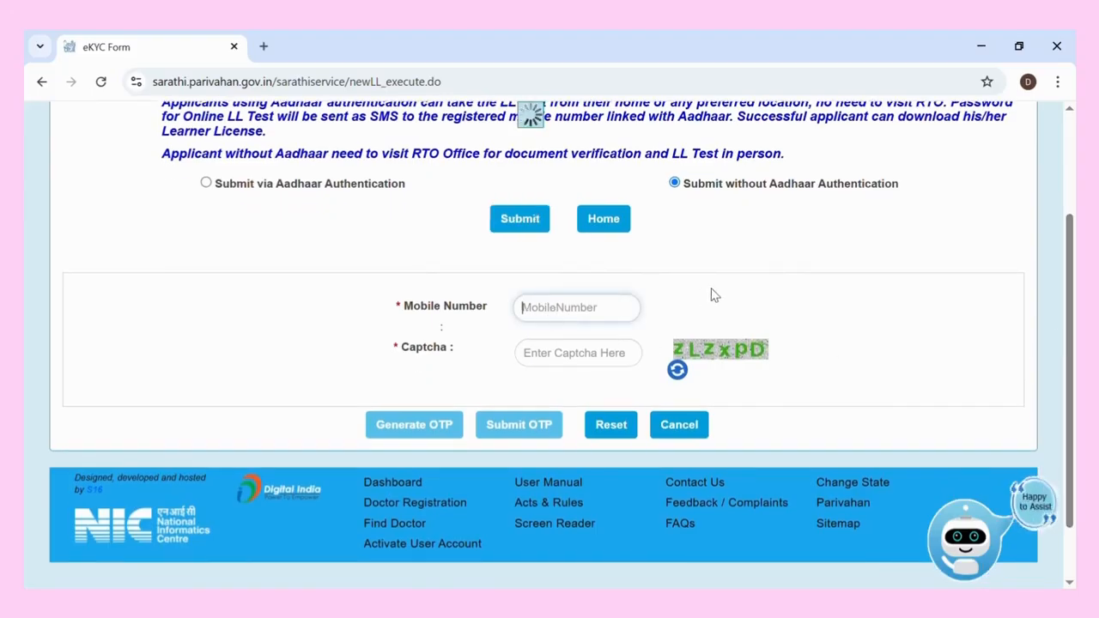
left_click(711, 296)
left_click(574, 319)
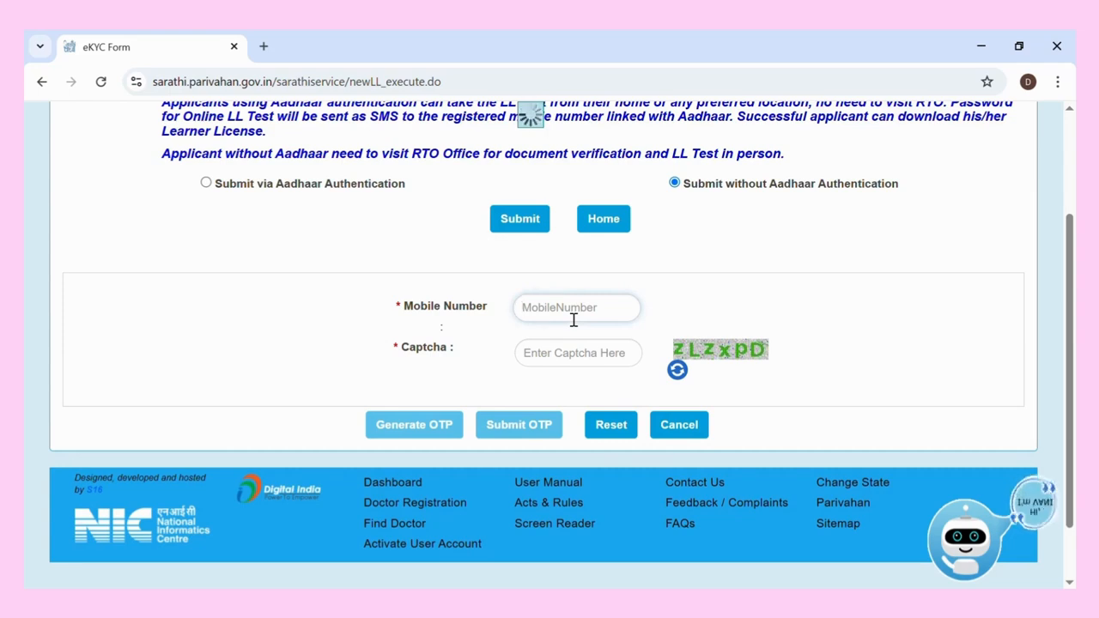
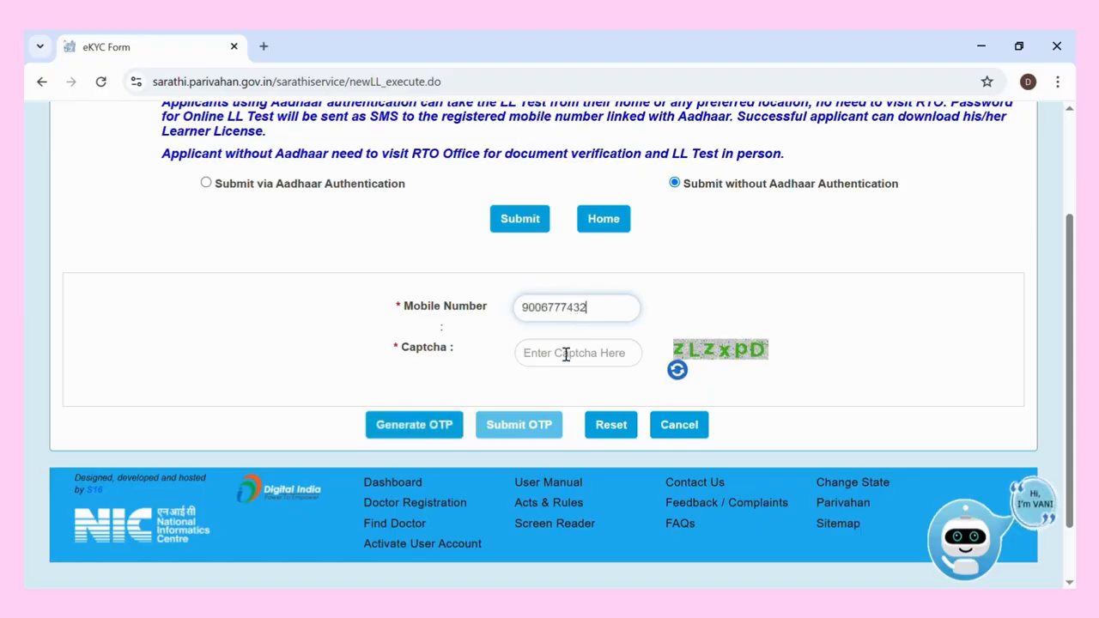
left_click(566, 355)
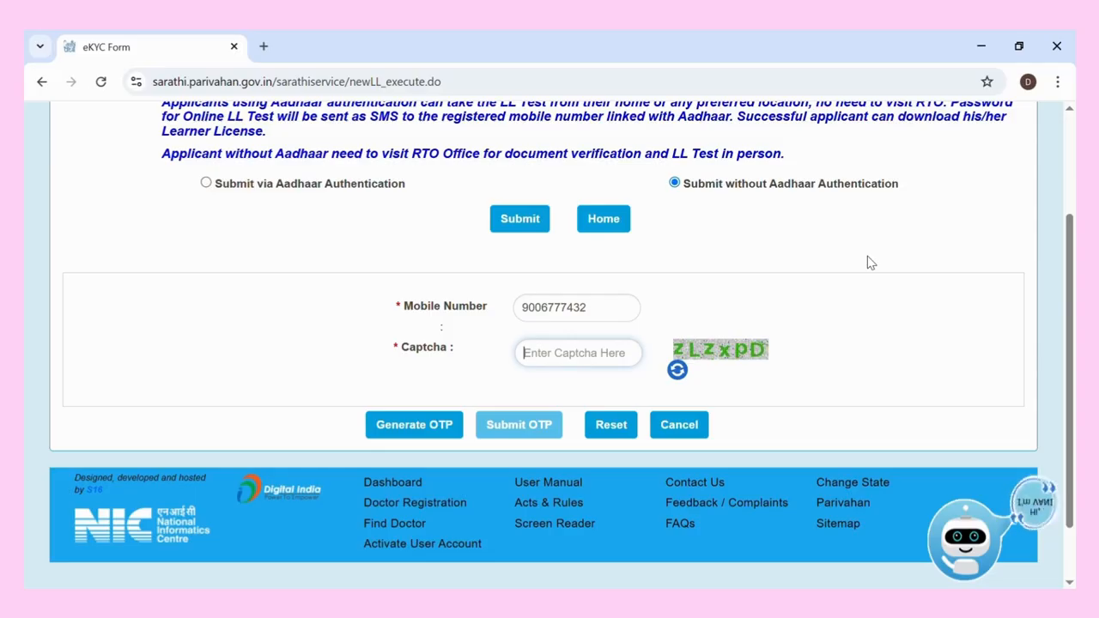
type("z")
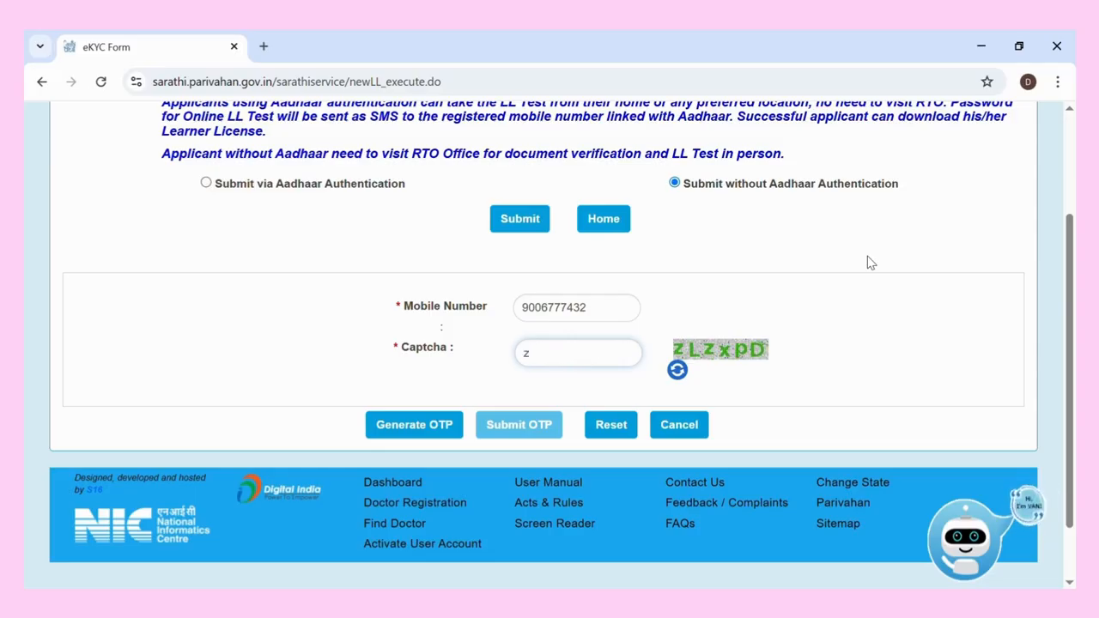
type("Lz")
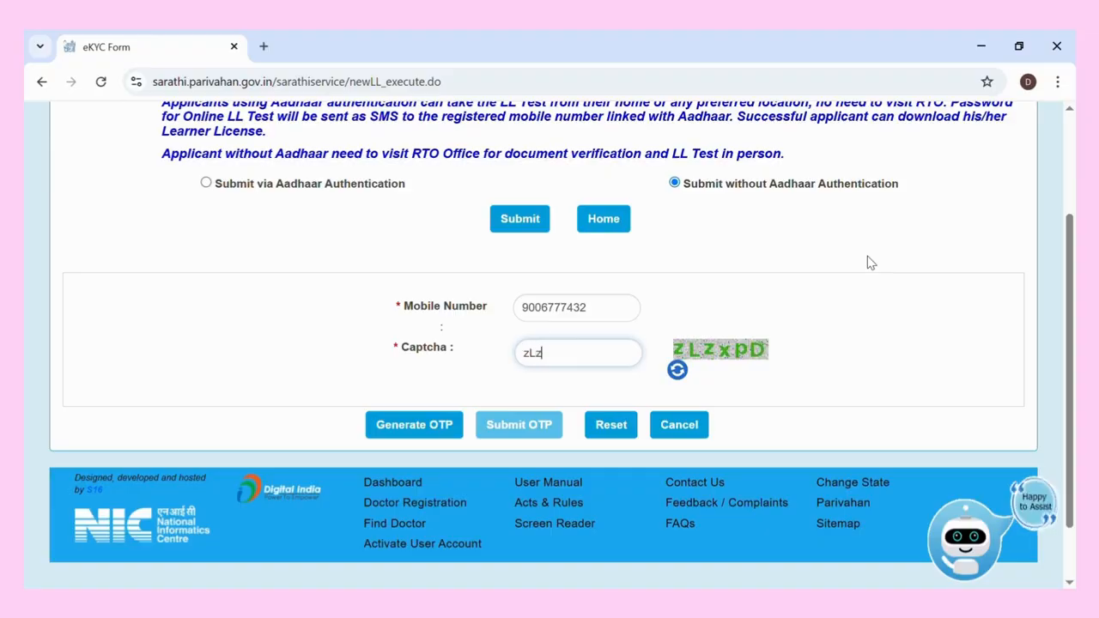
type("xp")
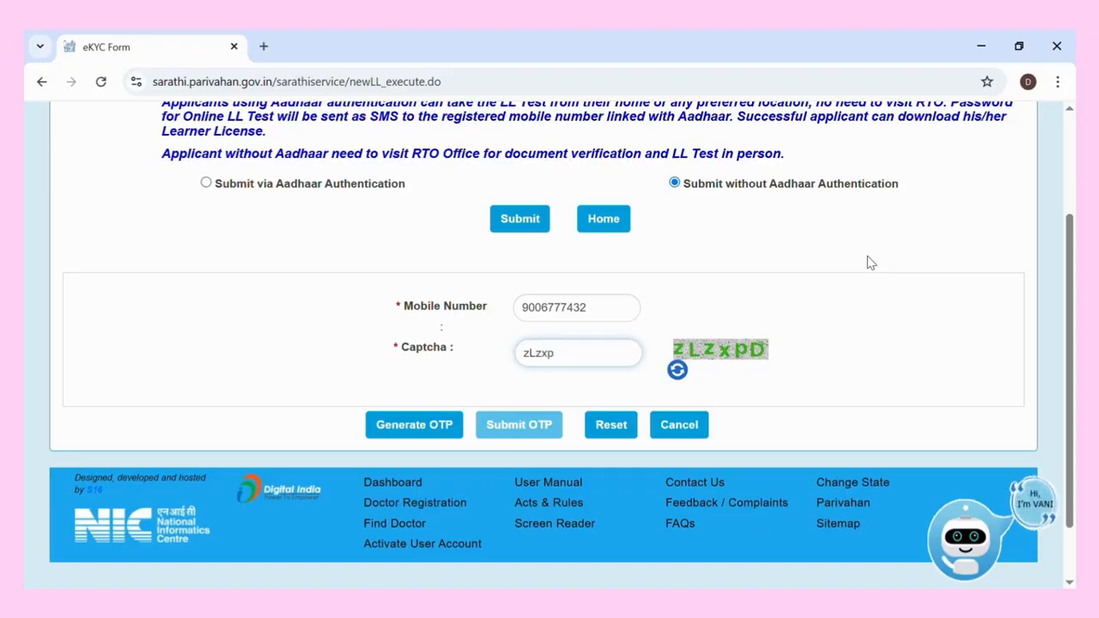
type("D")
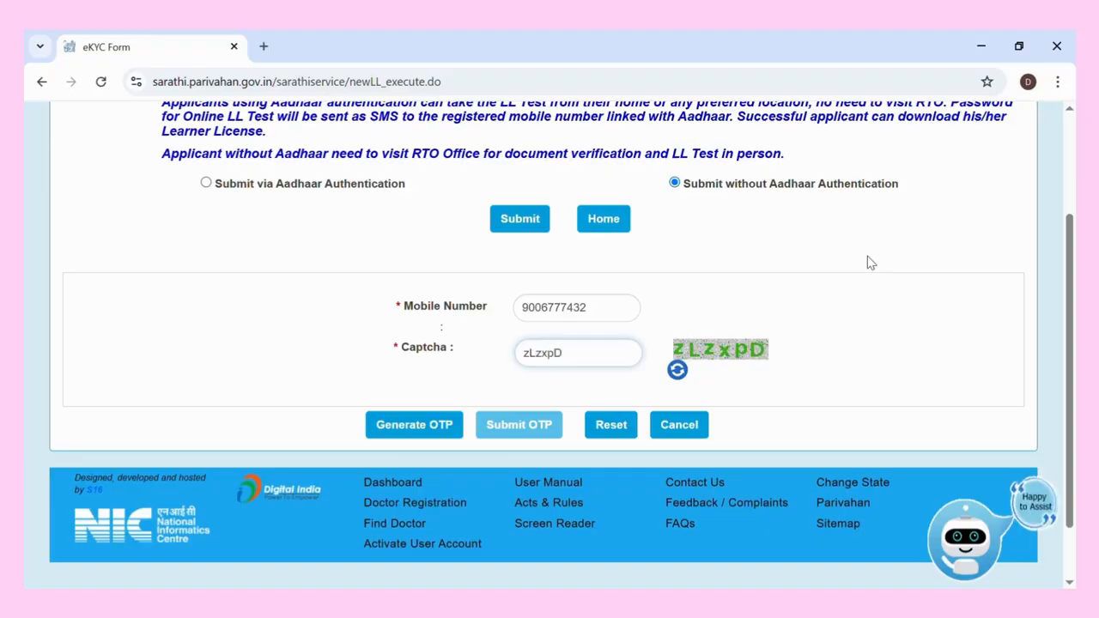
left_click(428, 436)
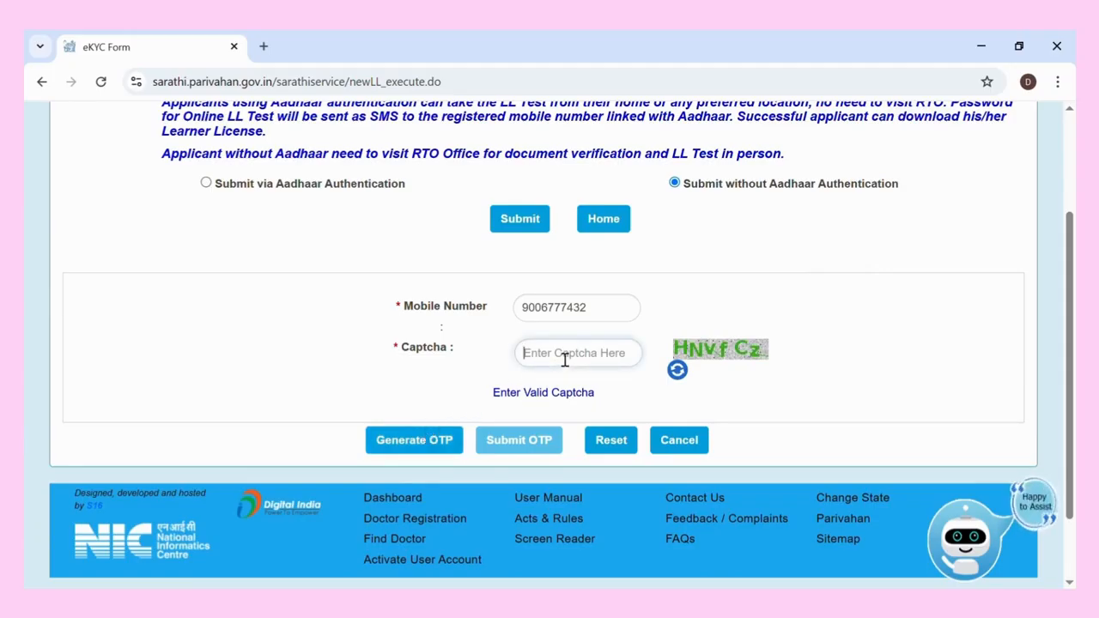
Retry the captcha, then load a fresh, more readable captcha image.
type("HNVf")
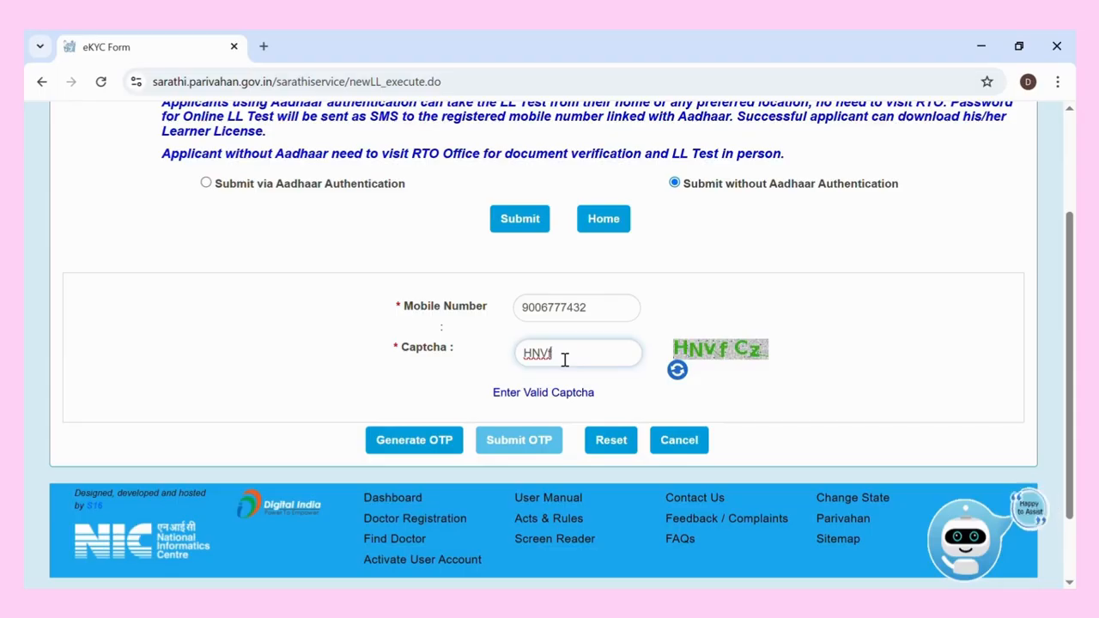
type("Cz")
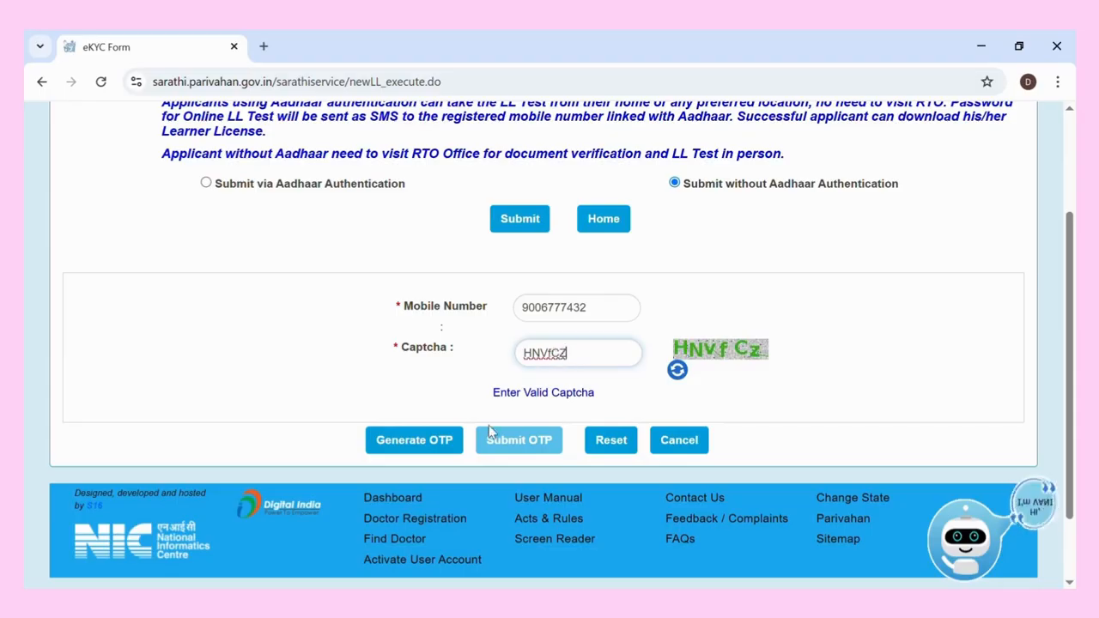
left_click(456, 440)
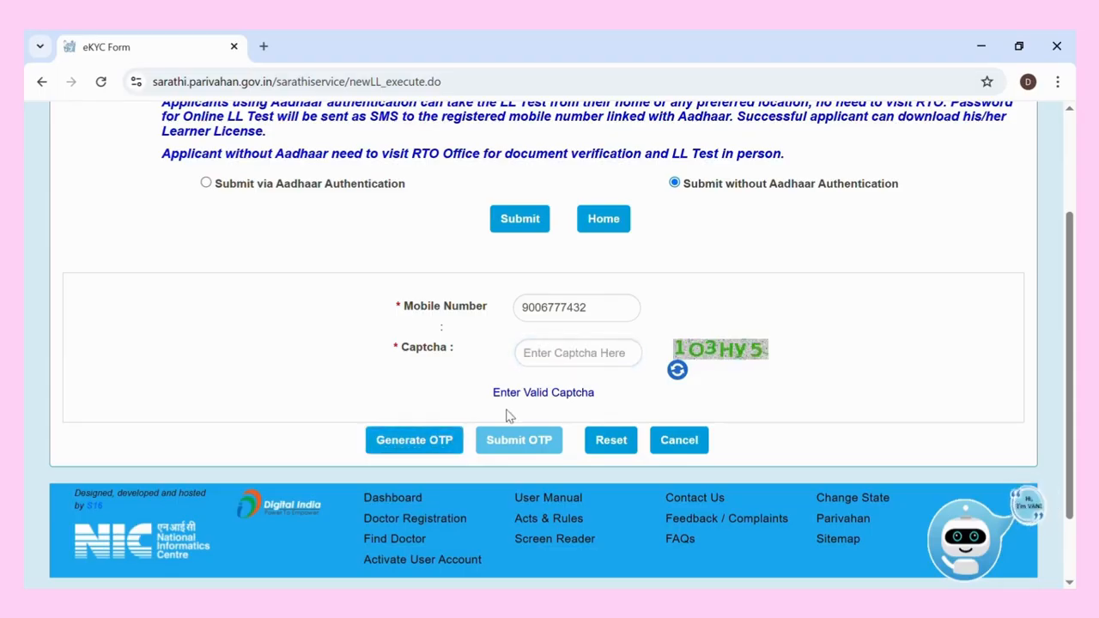
left_click(681, 373)
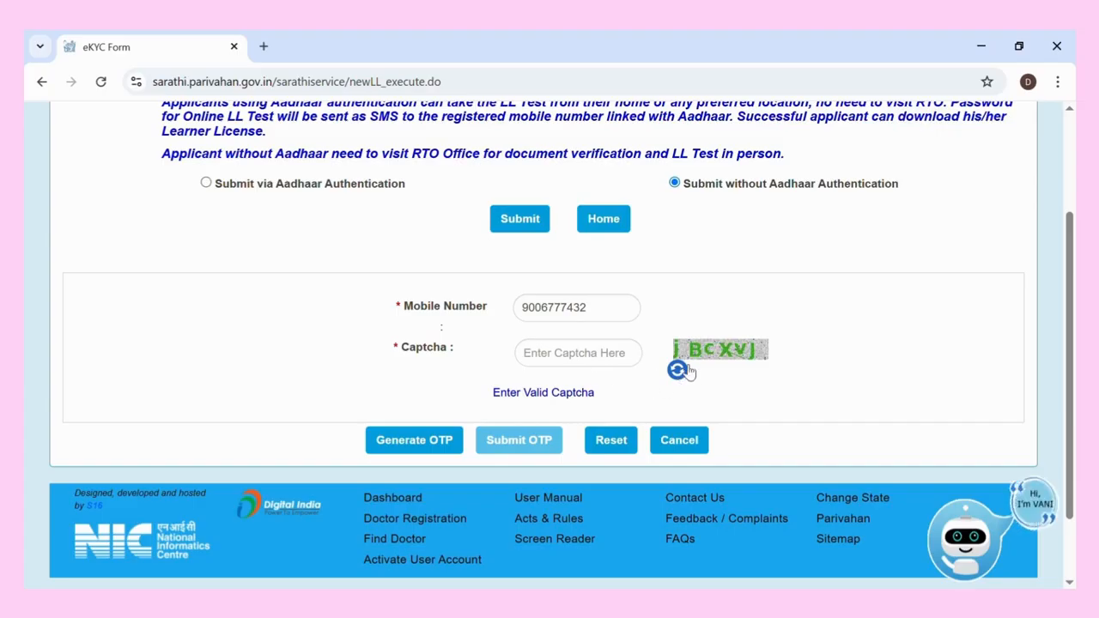
left_click(686, 375)
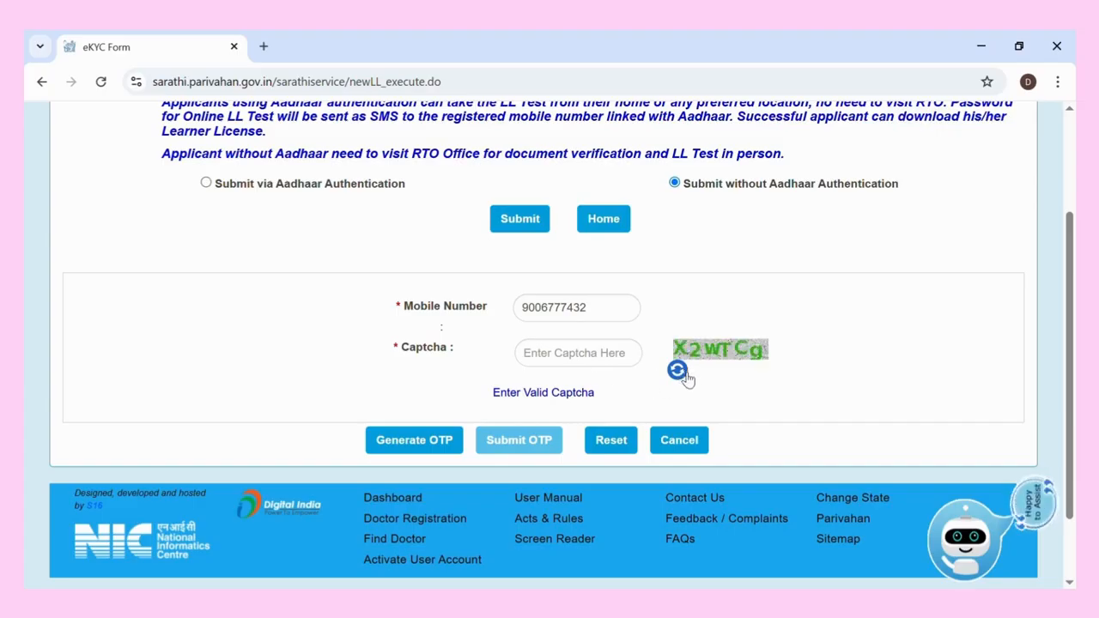
Enter the new captchas and request the OTP until it is sent.
left_click(568, 365)
type("X2")
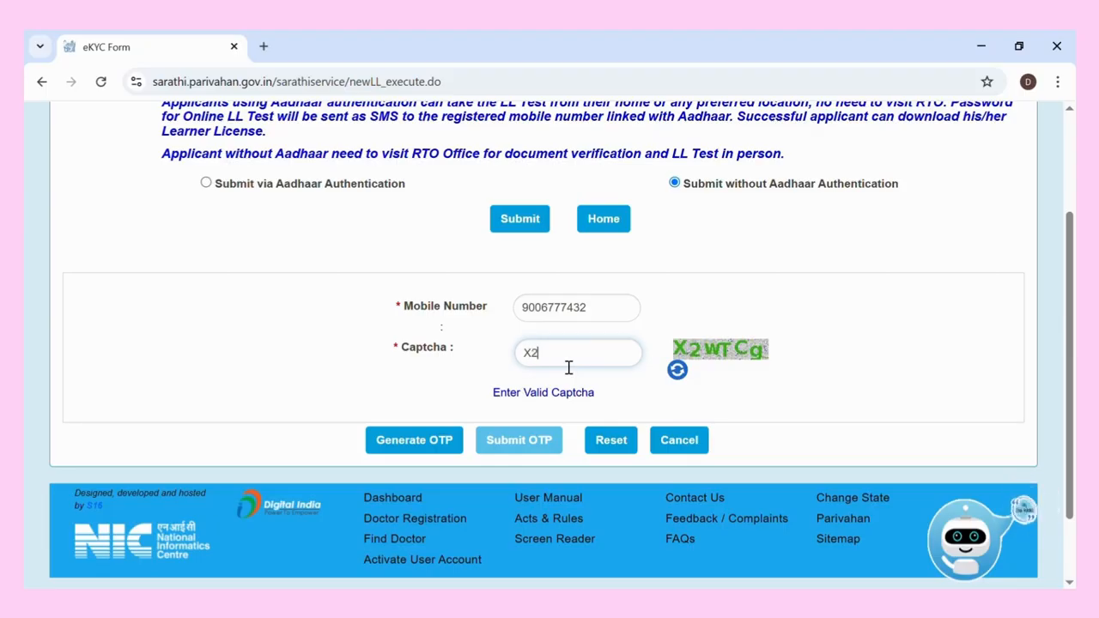
type("WT")
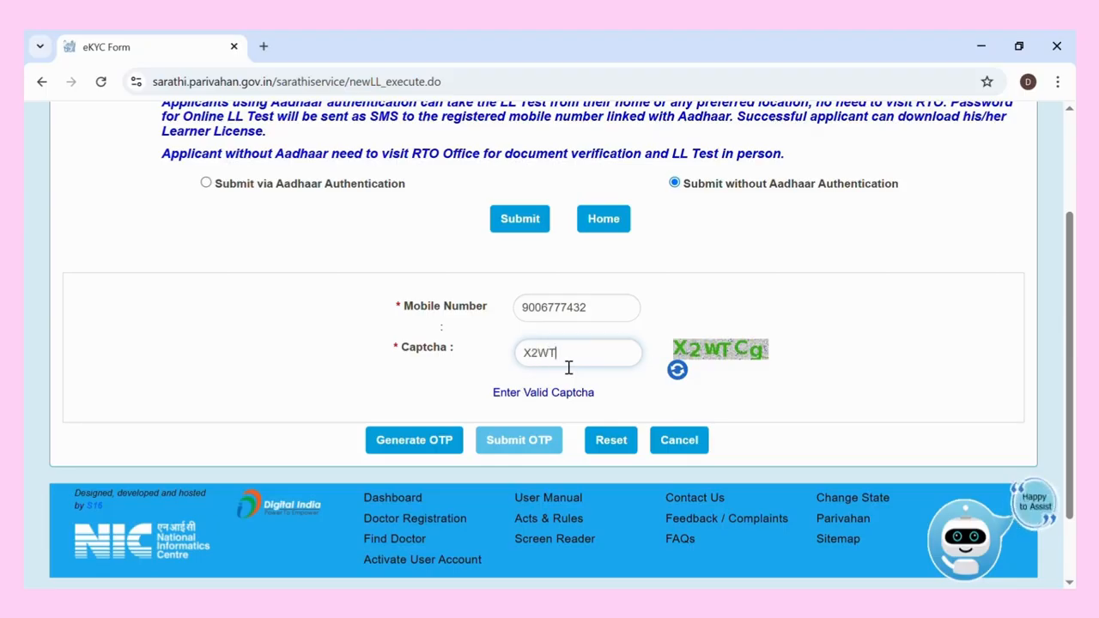
type("Cg")
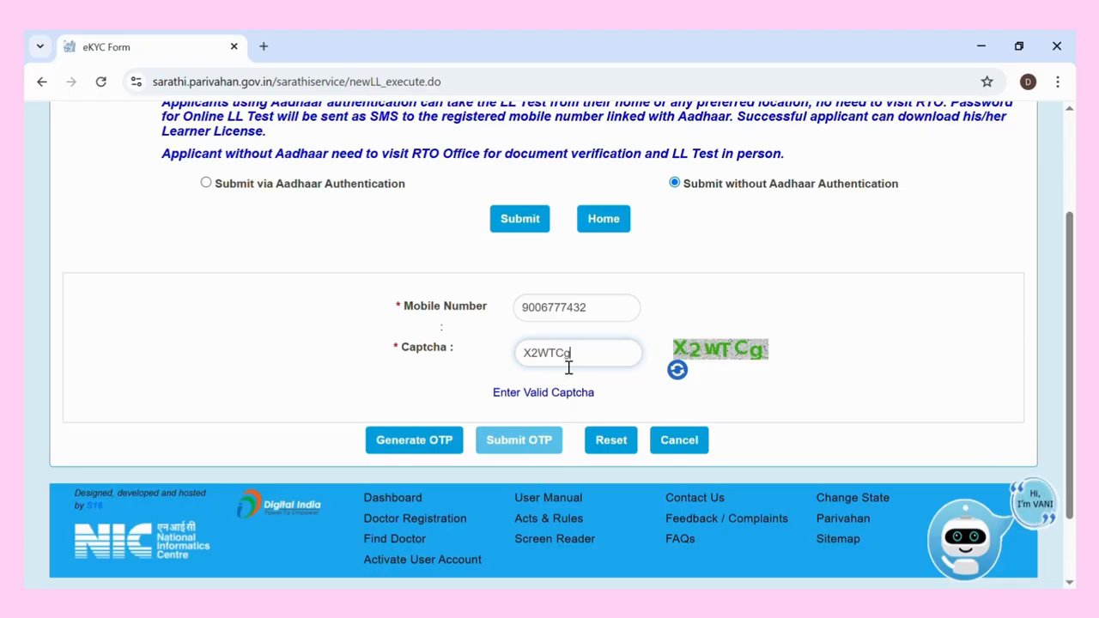
left_click(406, 447)
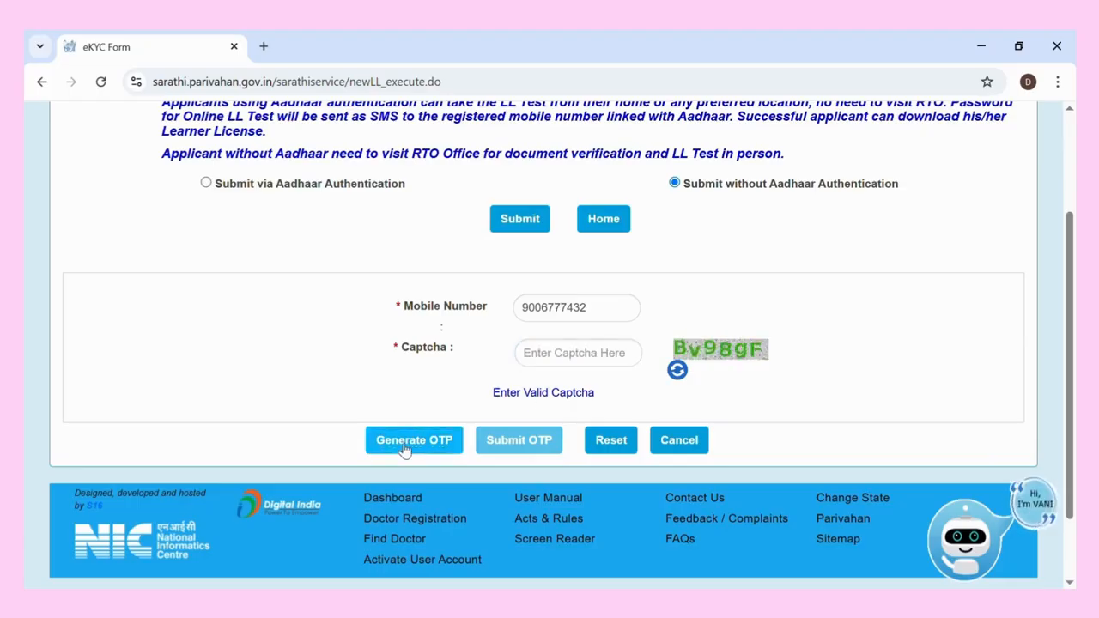
left_click(571, 362)
type("B")
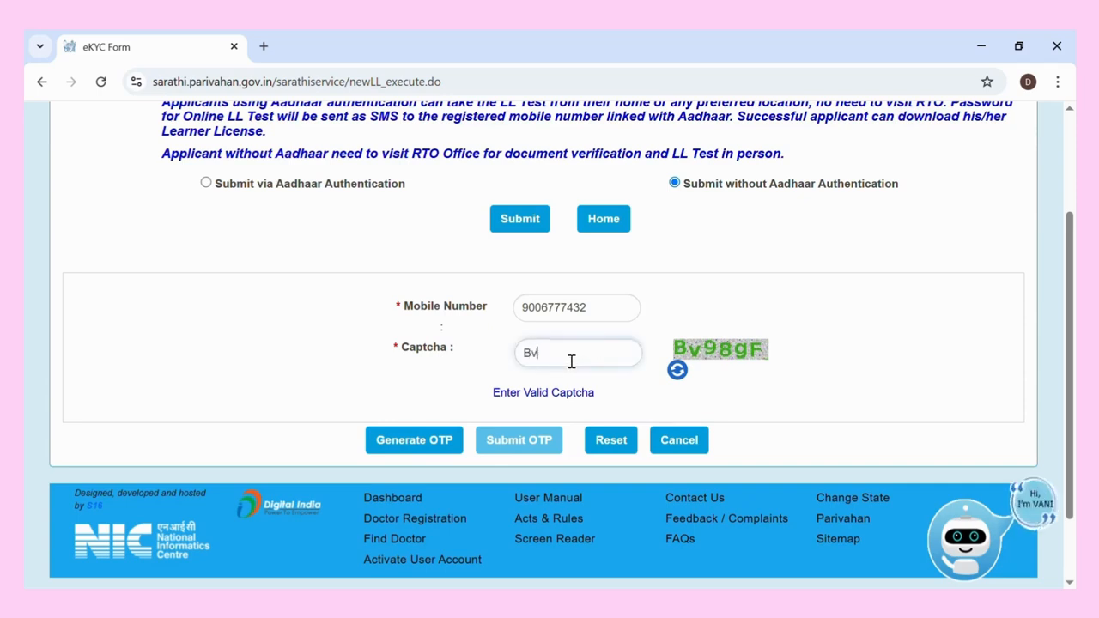
type("v98")
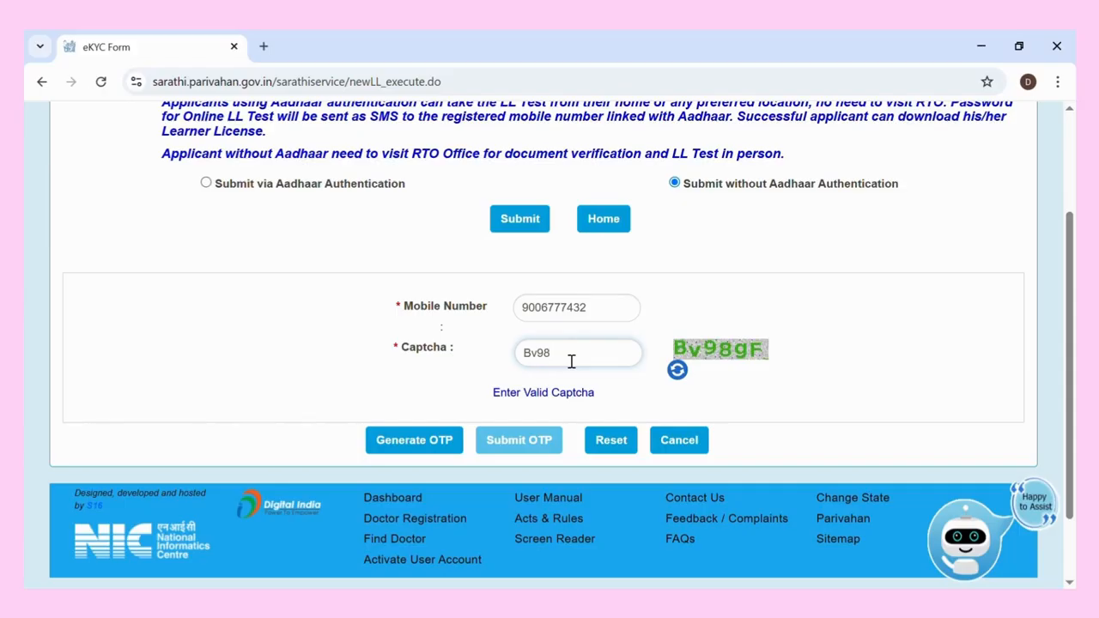
type("g")
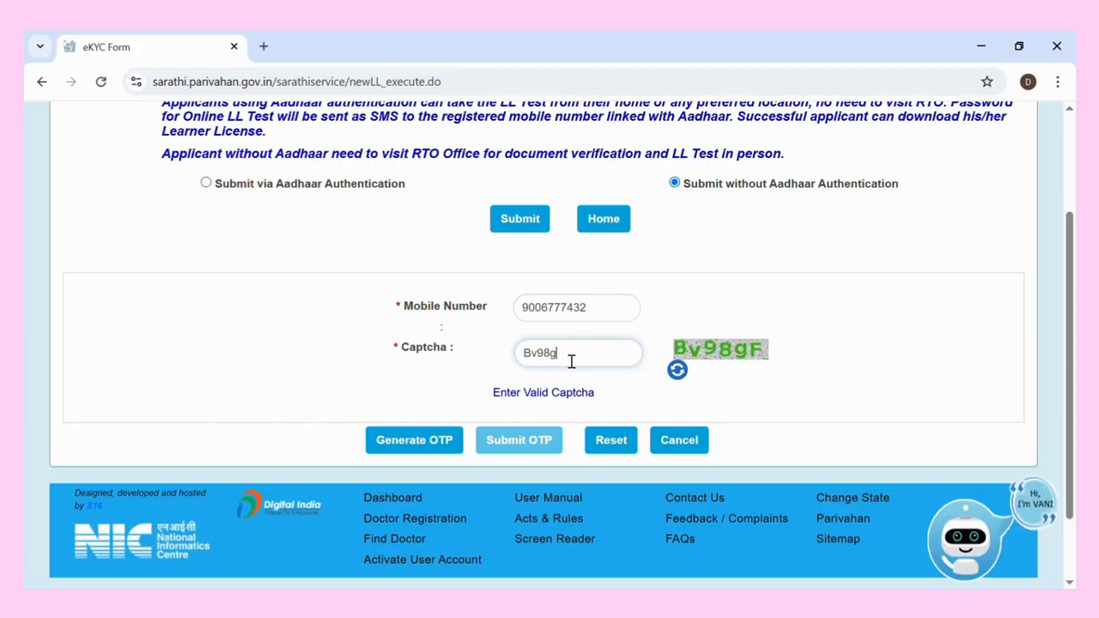
type("F")
left_click(416, 443)
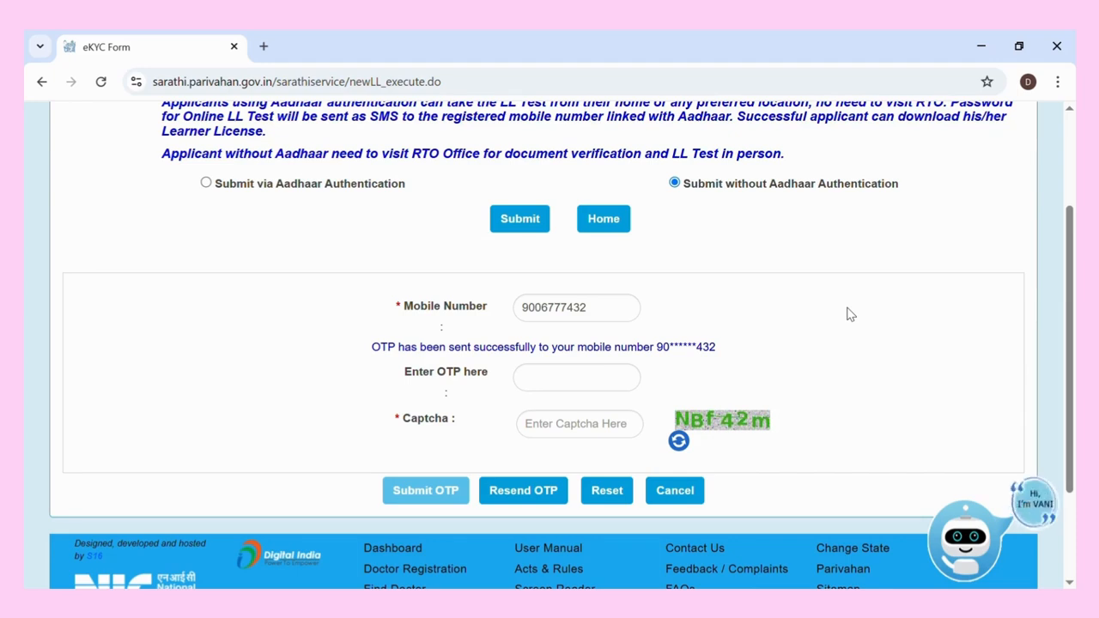
Enter the received OTP and the new captcha, then submit to open the LL form.
left_click(589, 386)
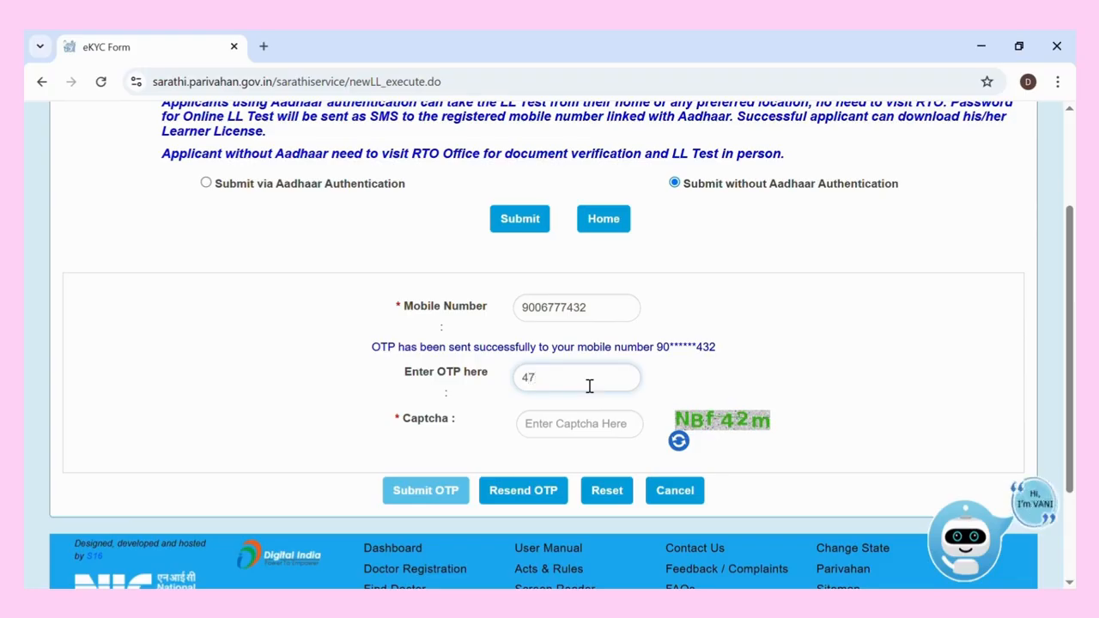
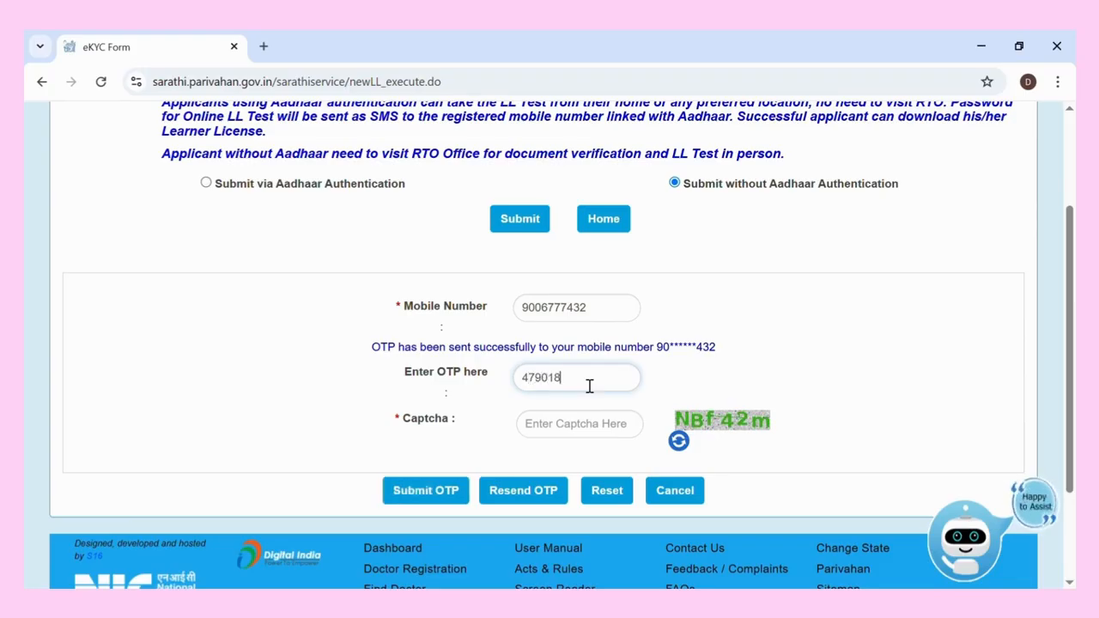
left_click(553, 430)
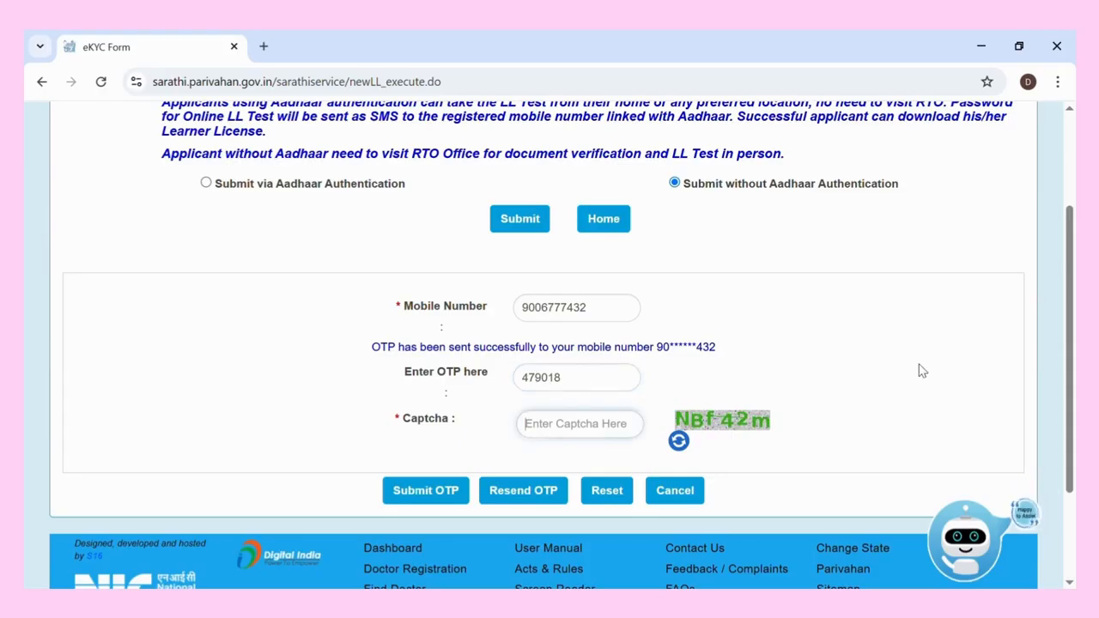
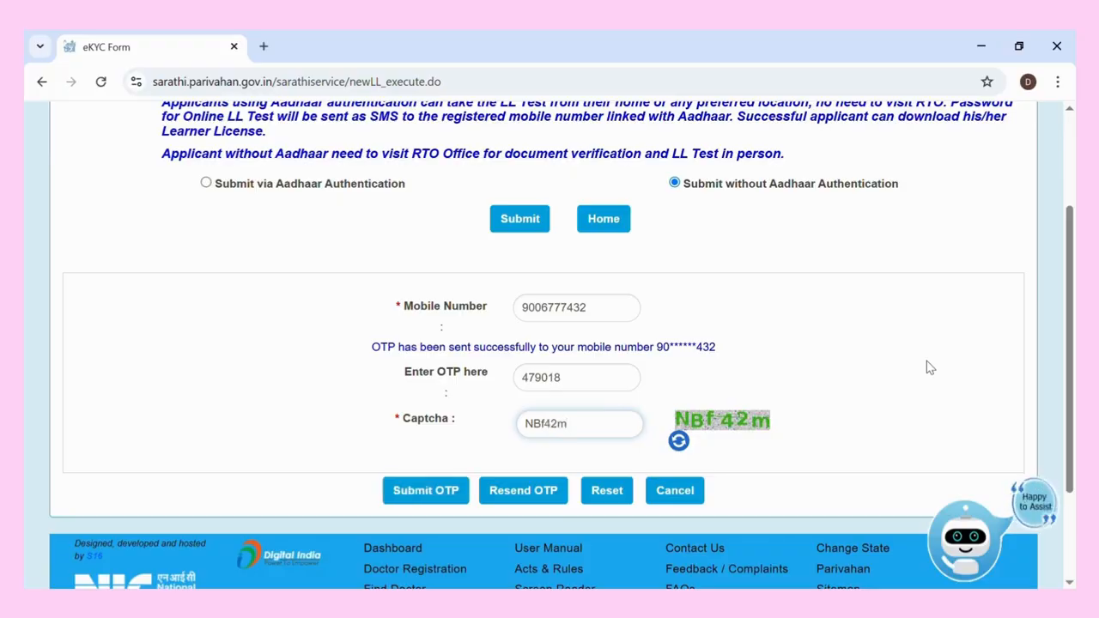
left_click(448, 485)
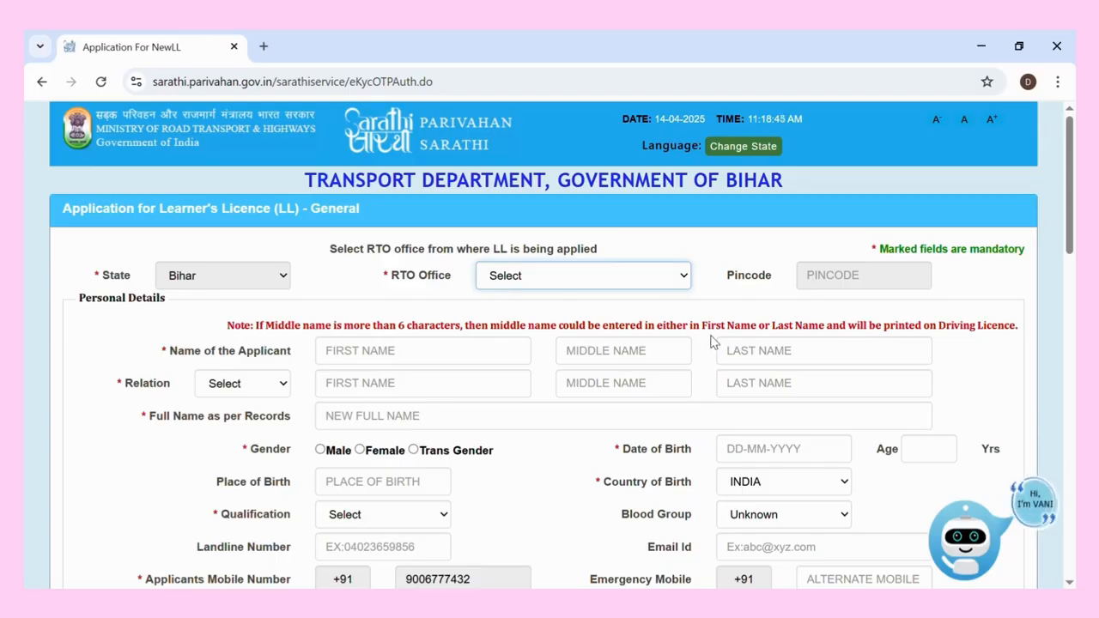
left_click(639, 325)
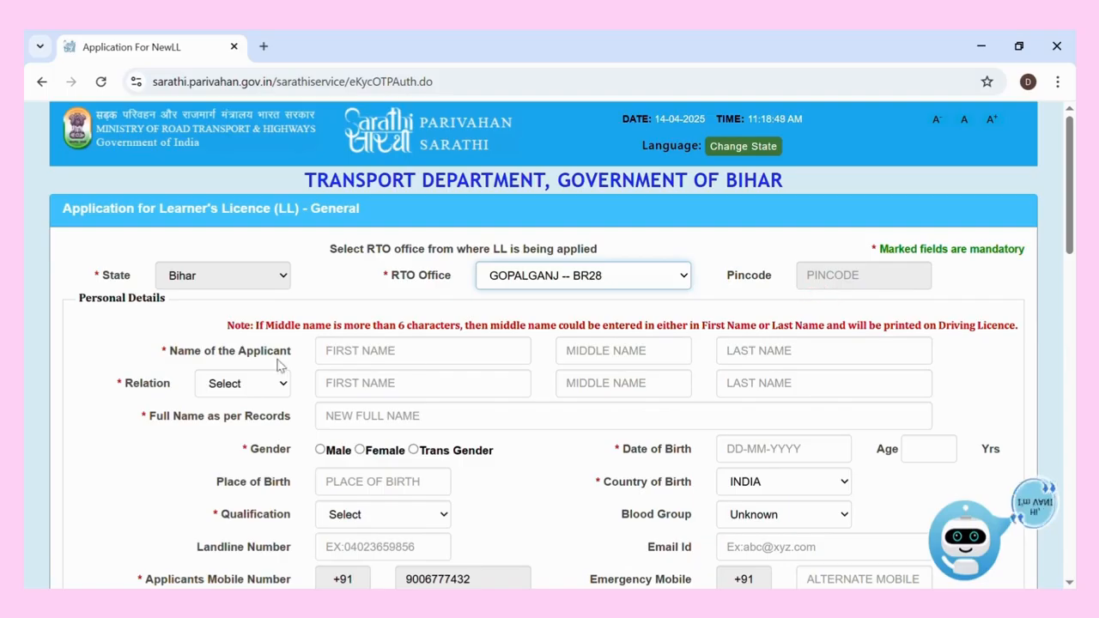
left_click(375, 355)
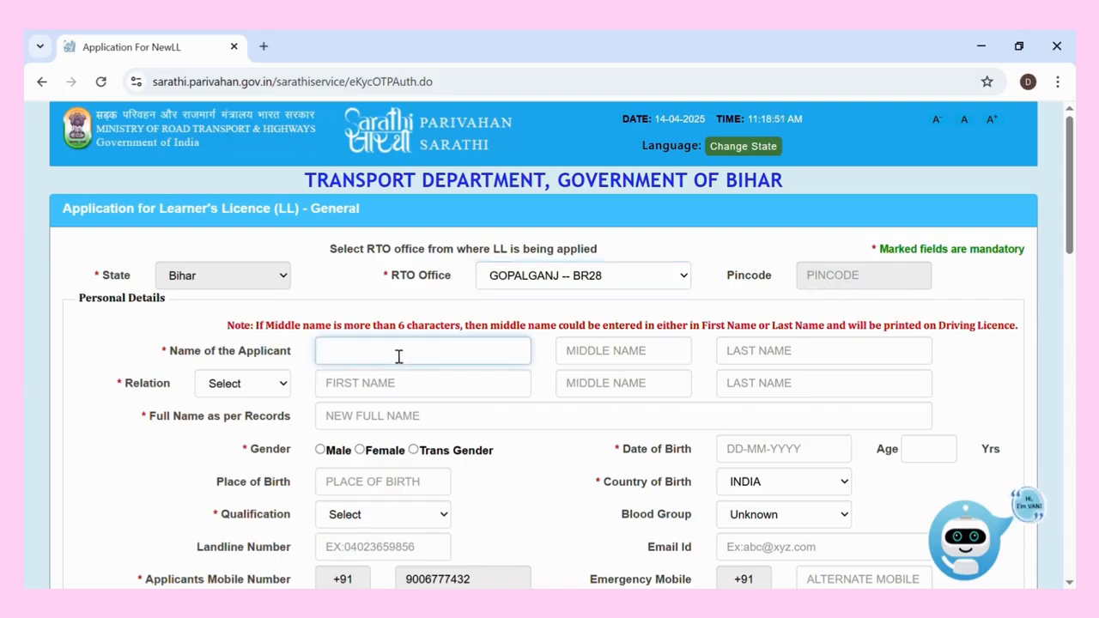
left_click(456, 309)
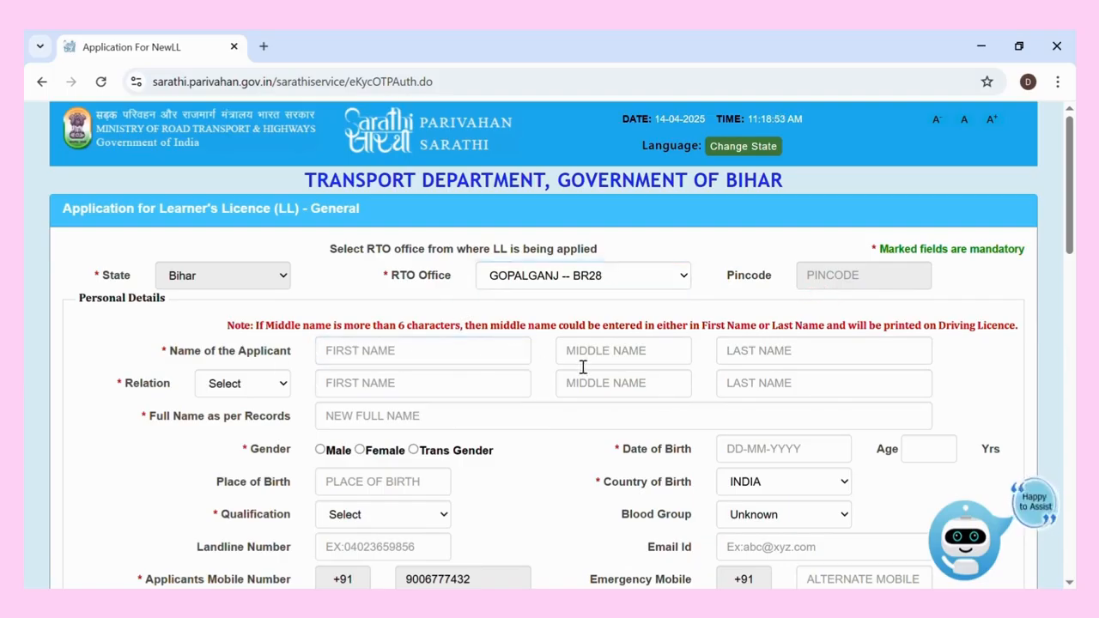
left_click(264, 390)
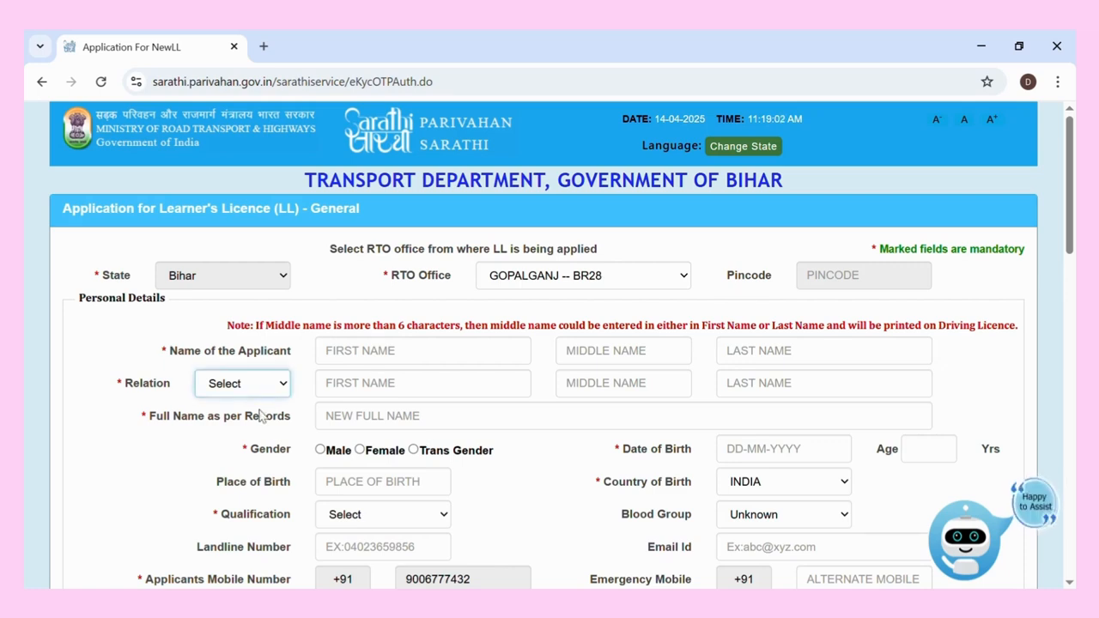
left_click(137, 420)
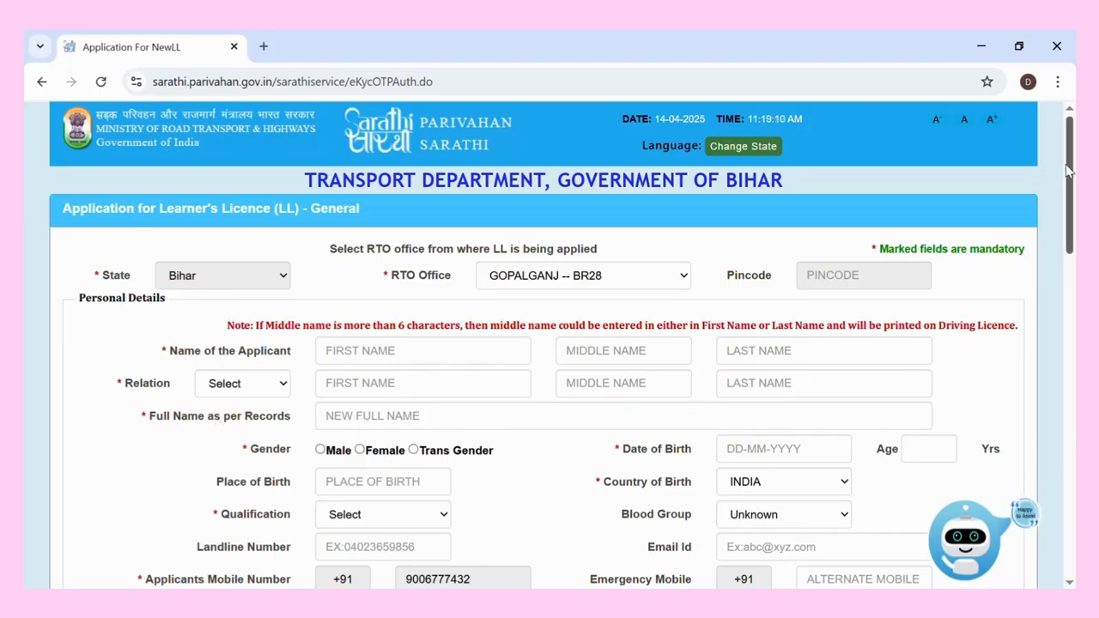
left_click_drag(1069, 170, 1070, 205)
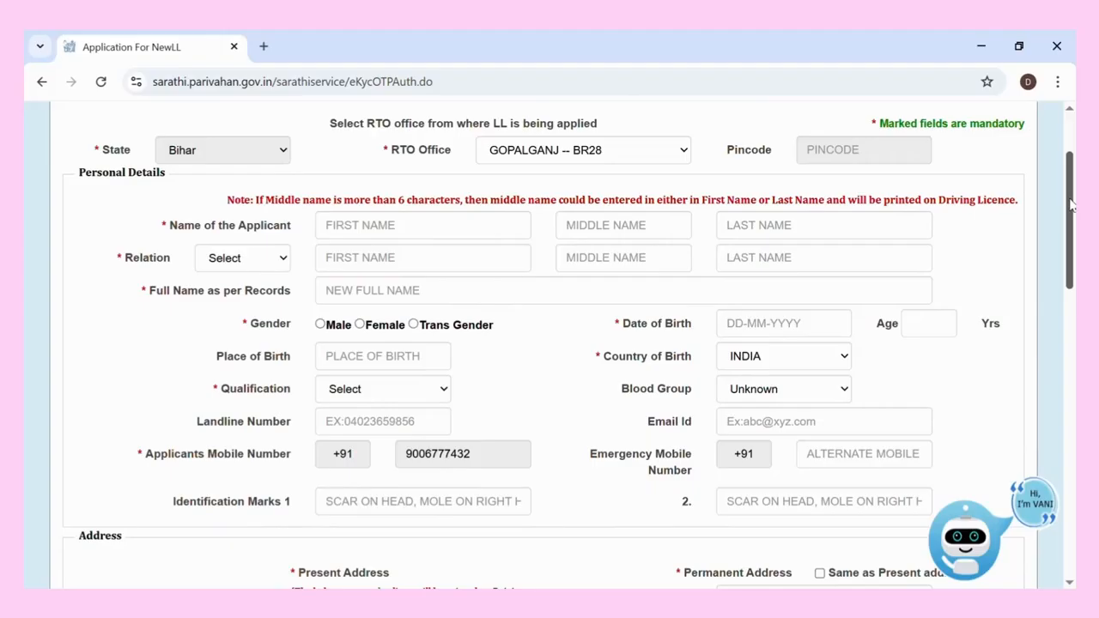
Enter the applicant's first, middle and last name.
left_click(463, 233)
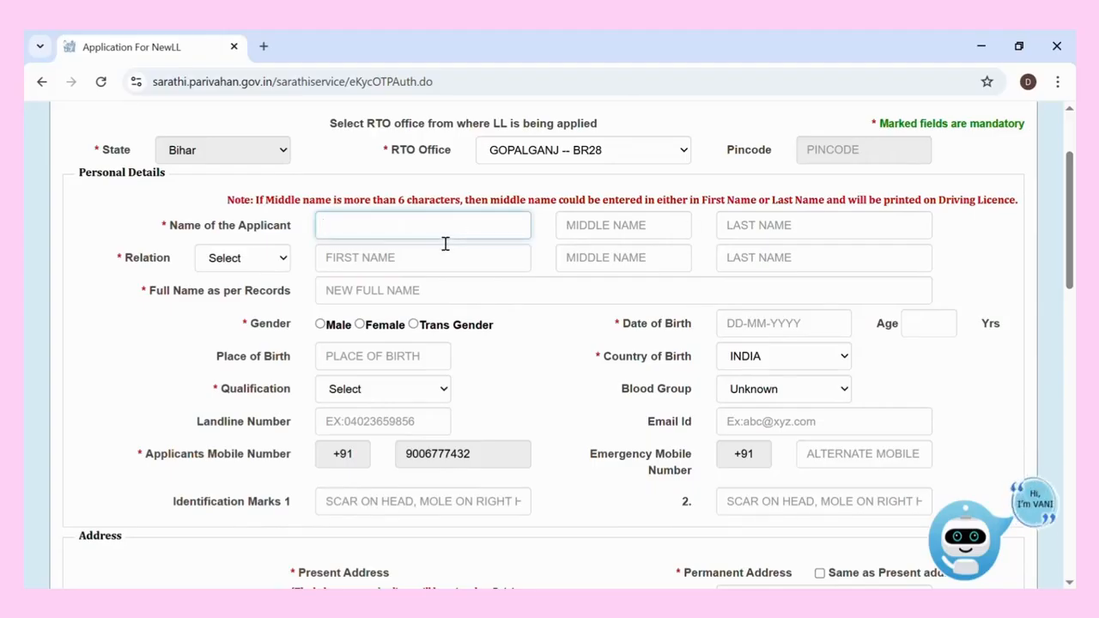
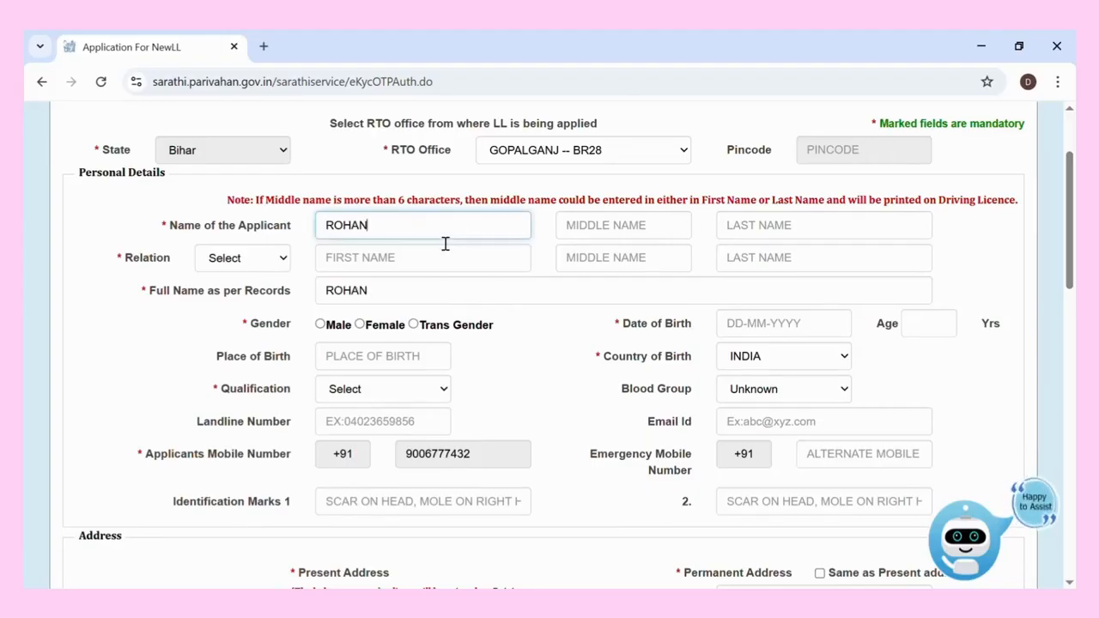
key("Tab")
key("Tab")
type("K")
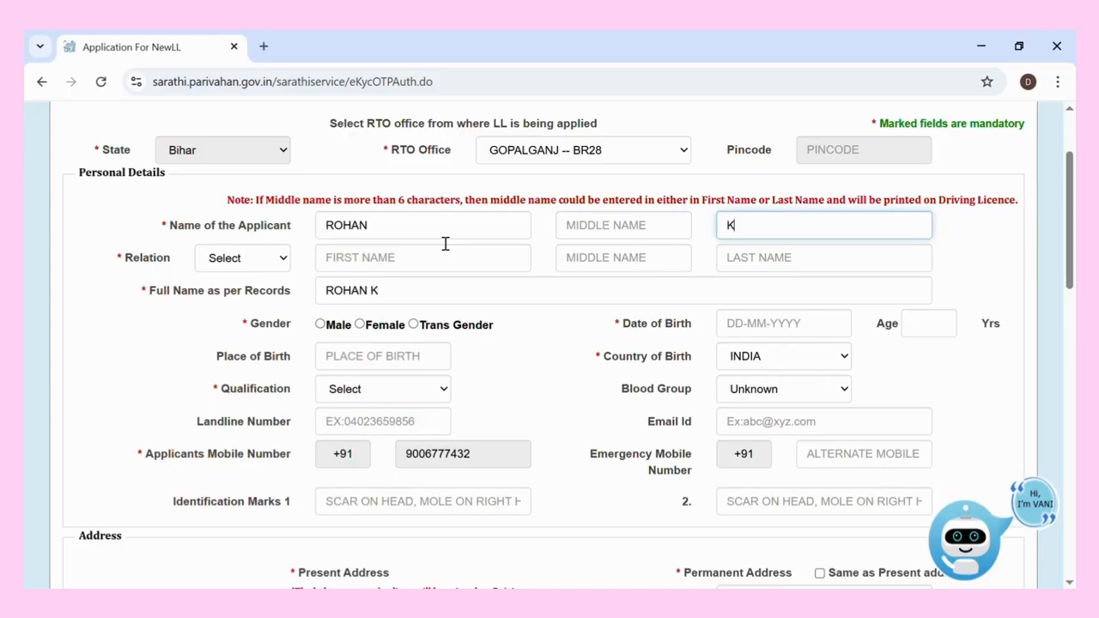
type("UMAR")
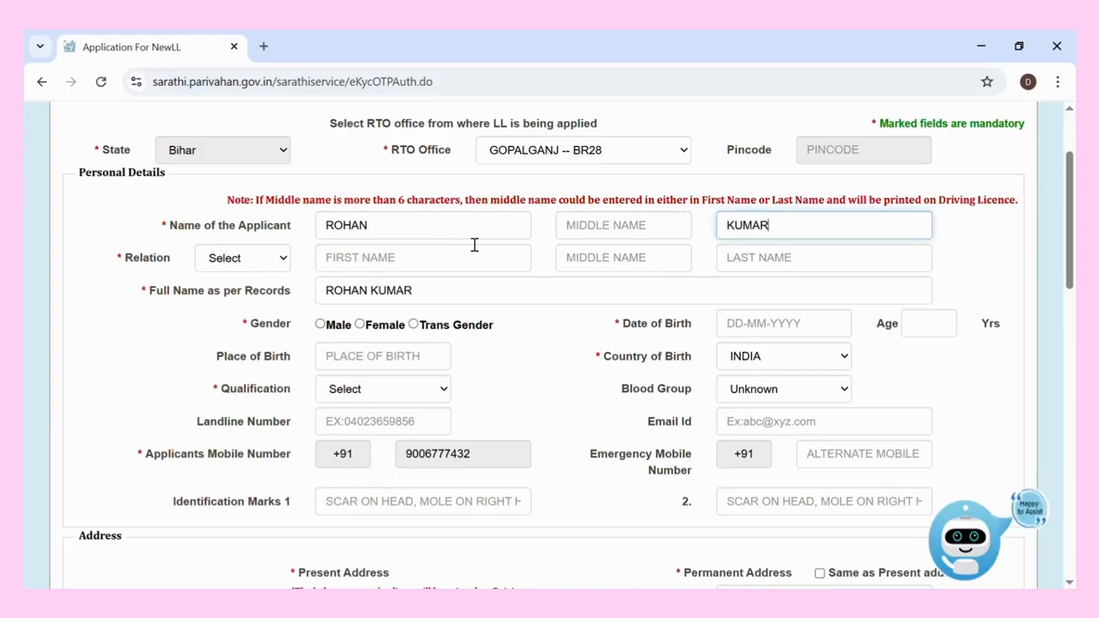
key("BackSpace")
key("BackSpace")
key("BackSpace")
key("BackSpace")
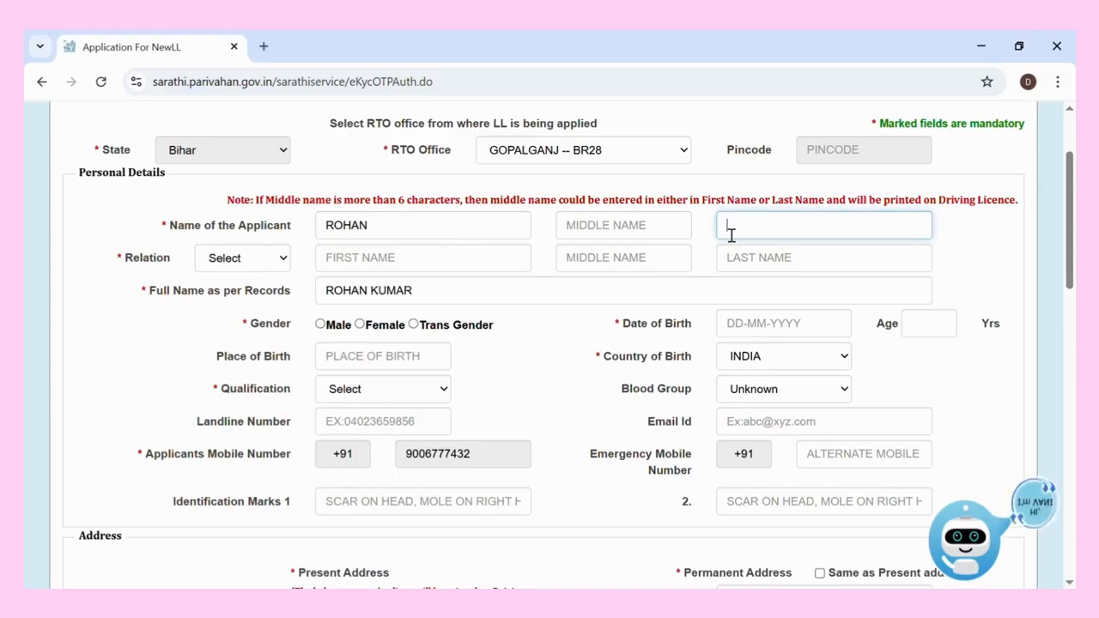
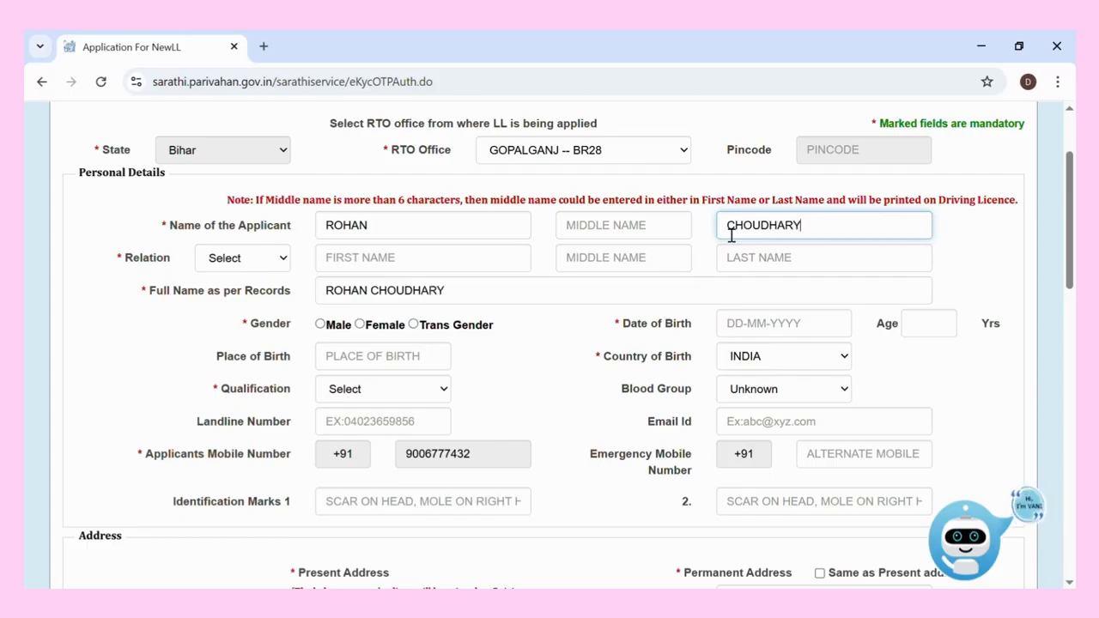
left_click(664, 225)
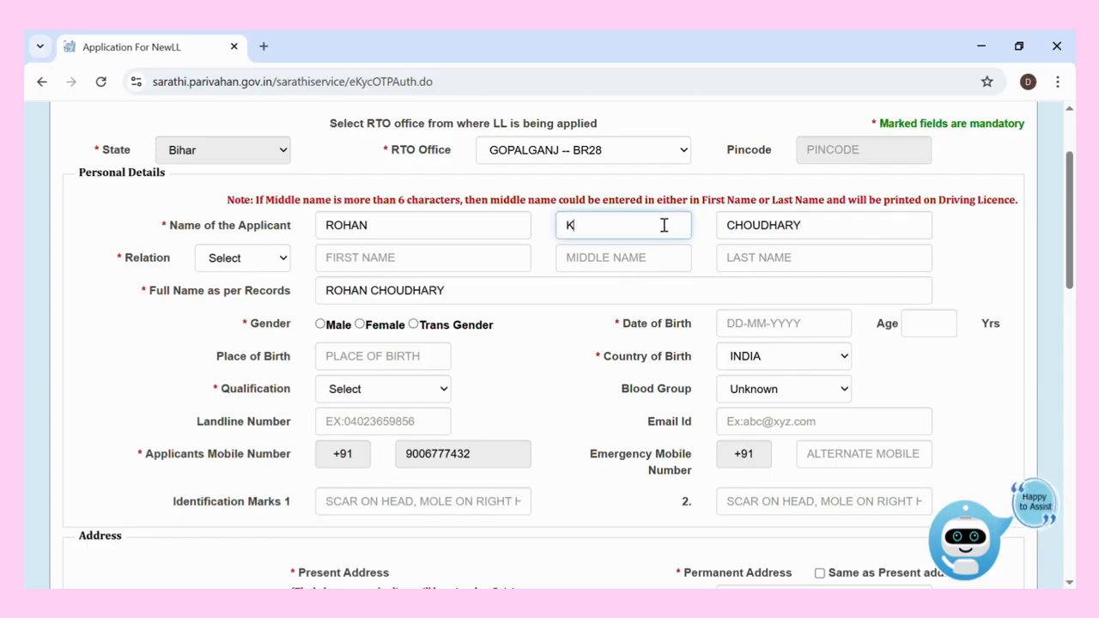
Set the relation to Father and enter the father's full name.
left_click(235, 259)
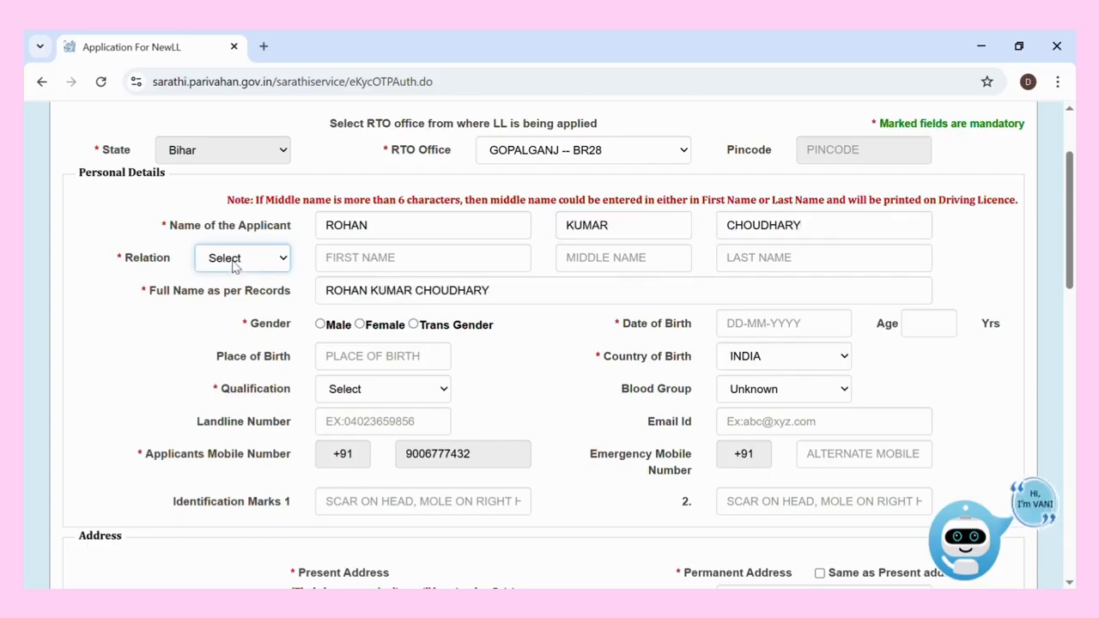
left_click(239, 308)
left_click(348, 266)
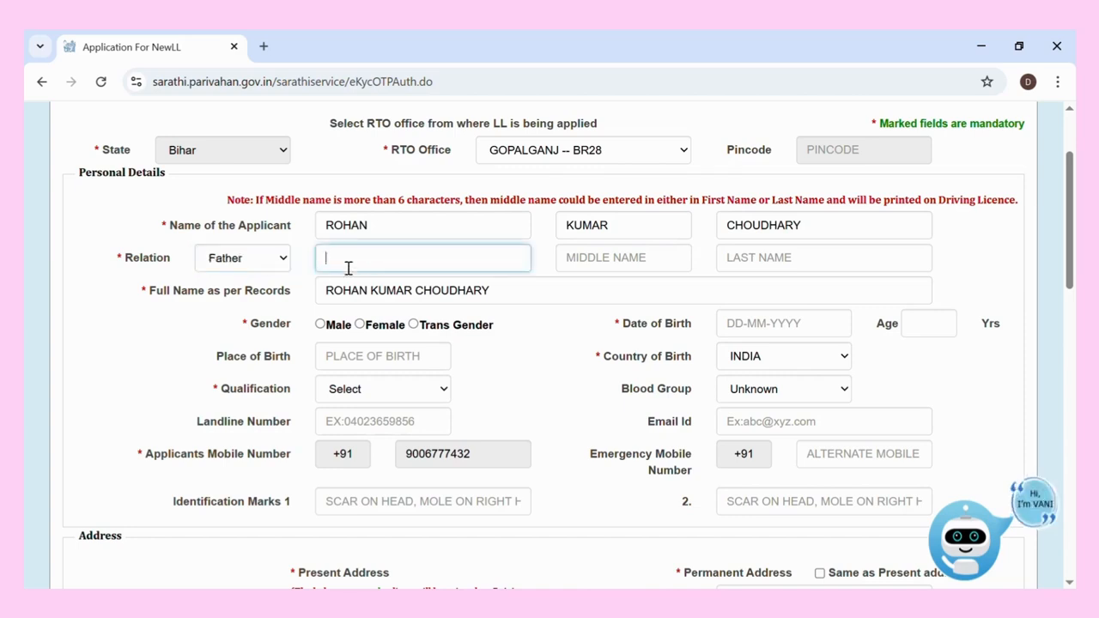
type("R")
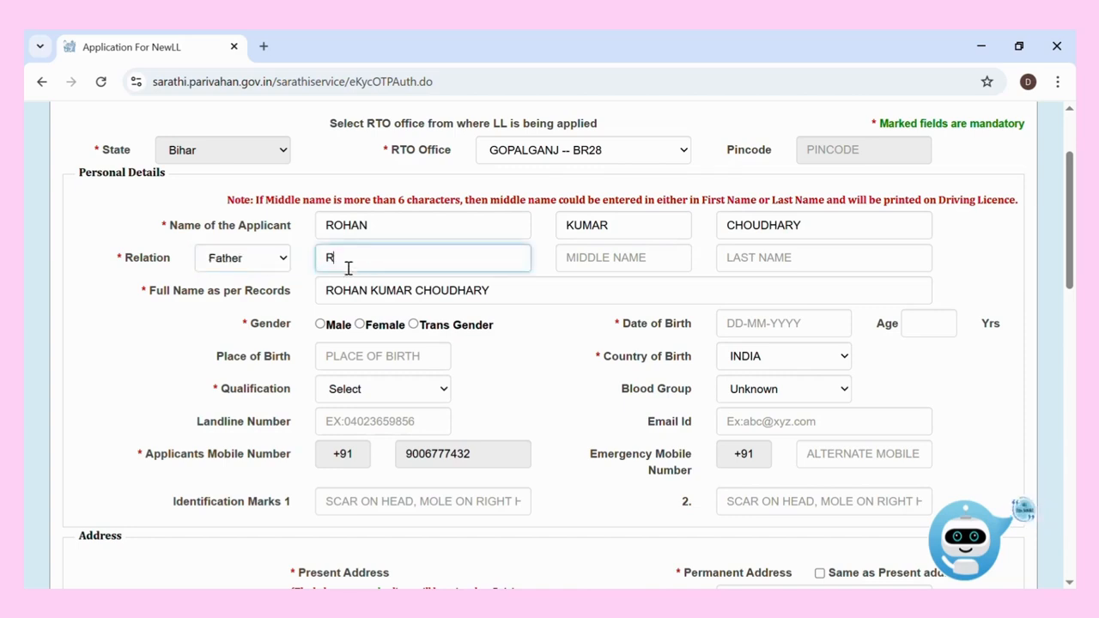
type("OHAN")
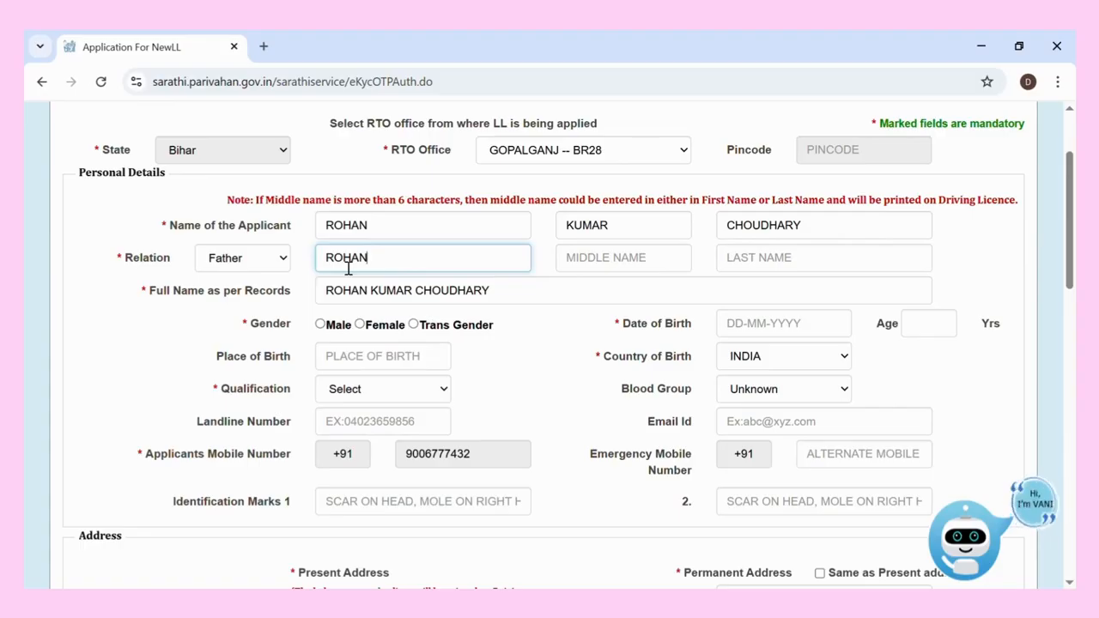
key("BackSpace")
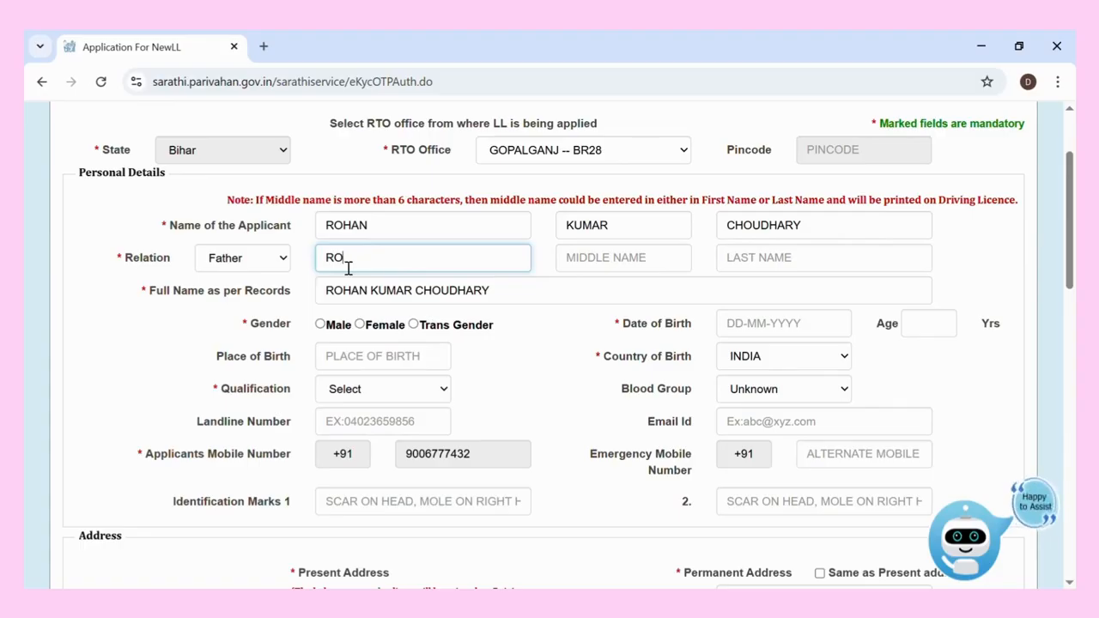
key("BackSpace")
key("BackSpace")
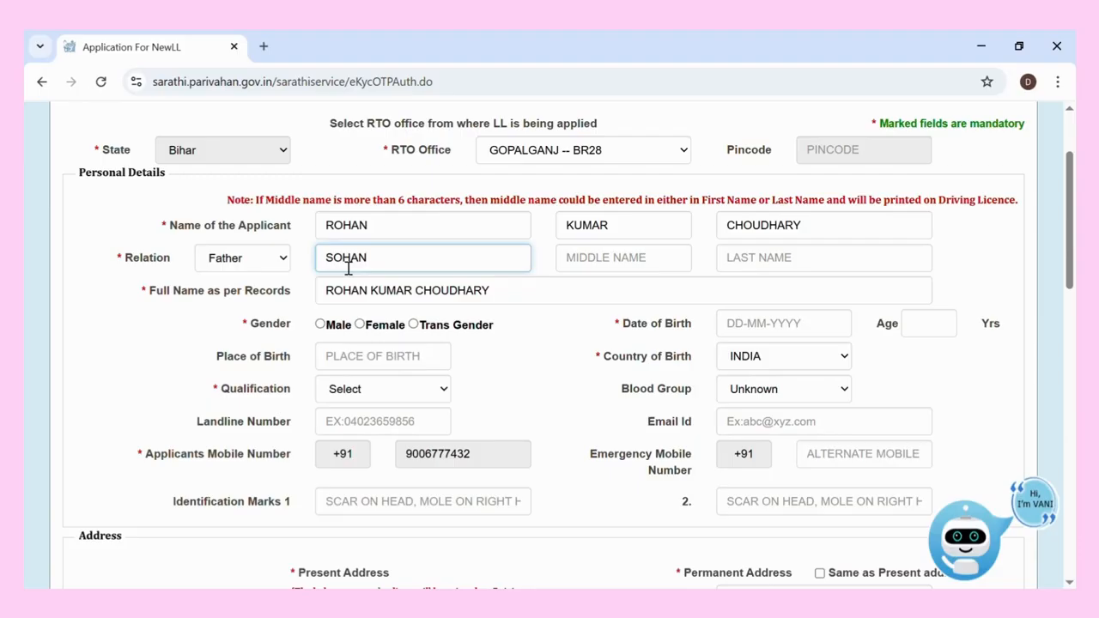
key("Tab")
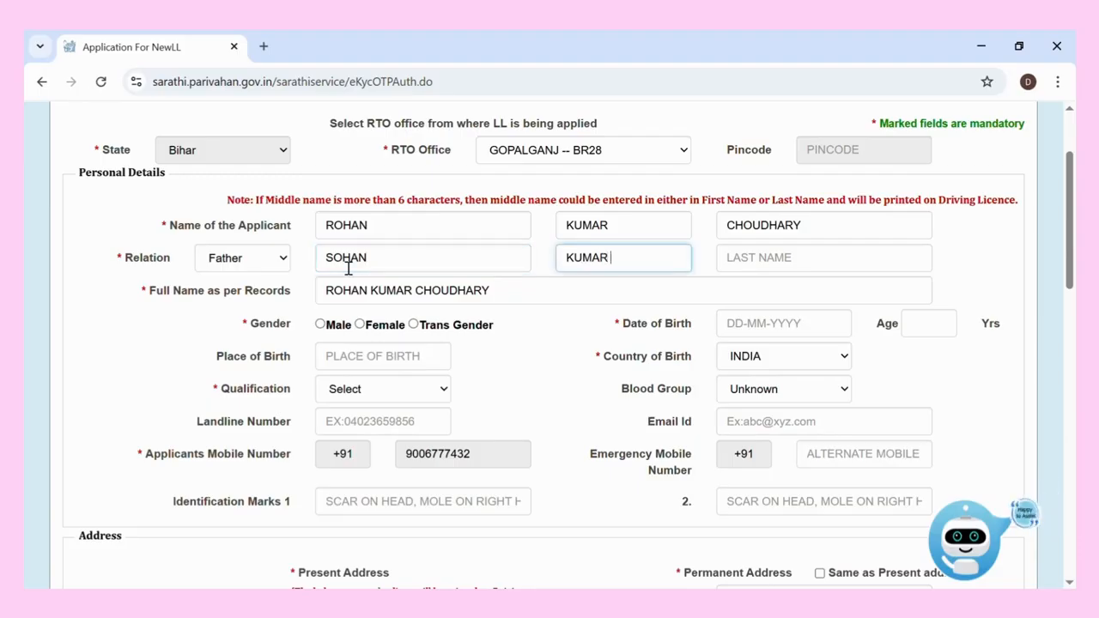
key("Tab")
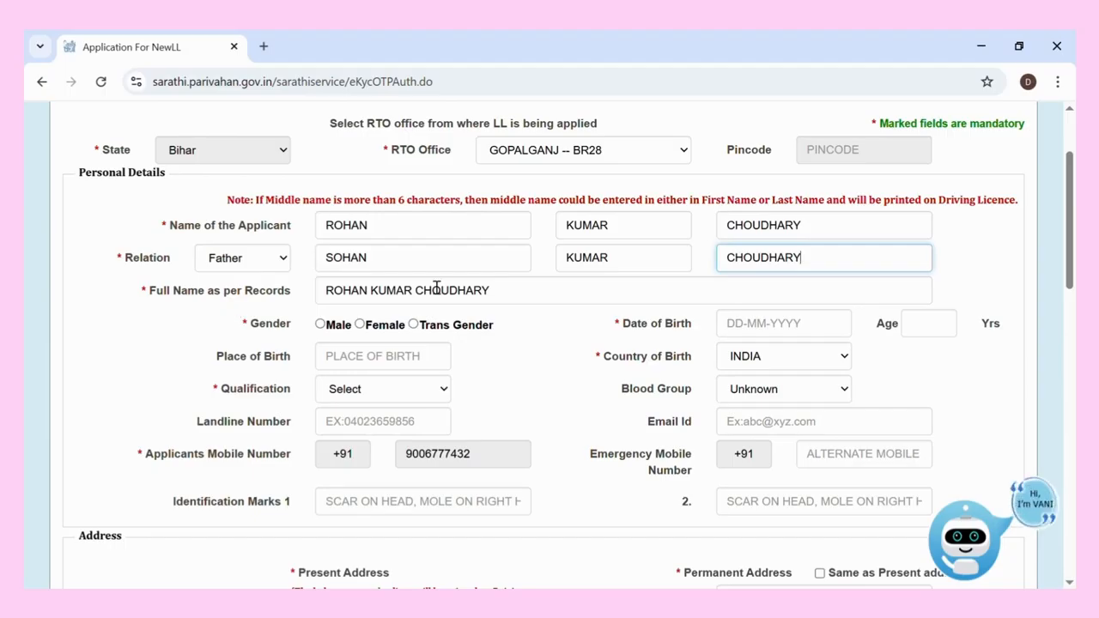
left_click(504, 295)
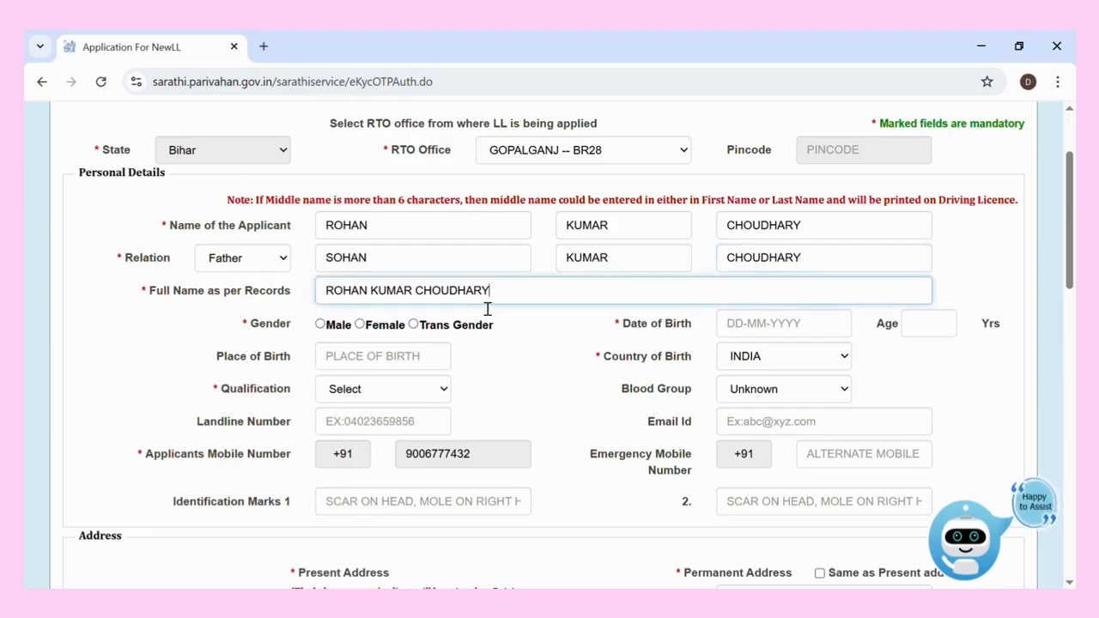
Set gender to Male, enter the place of birth and pick the date of birth.
left_click(320, 326)
left_click(389, 366)
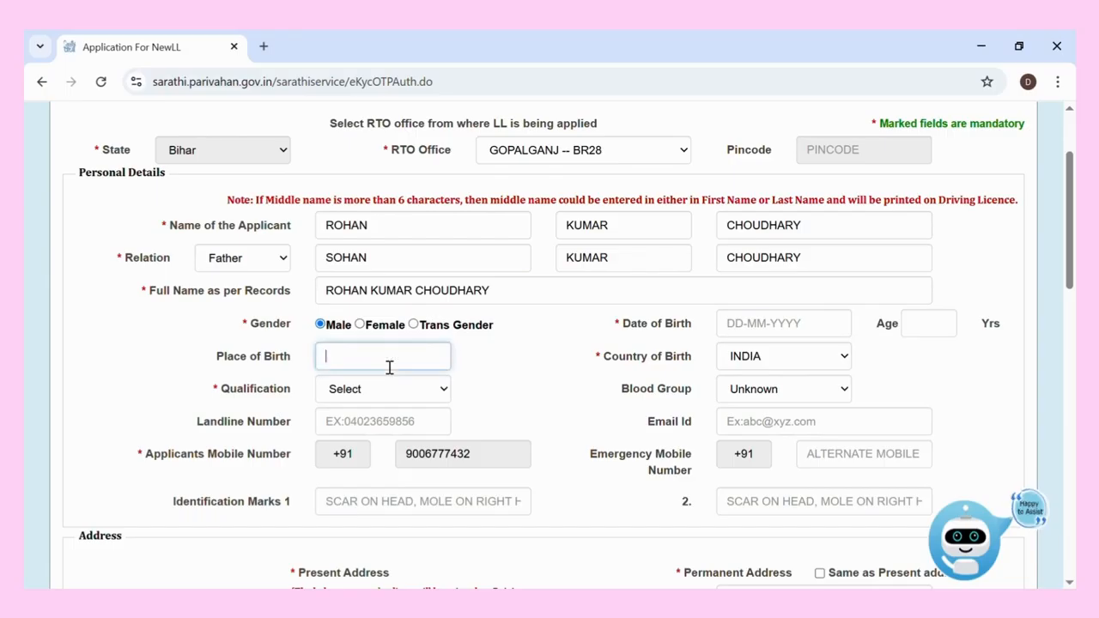
type("NEW DELHI")
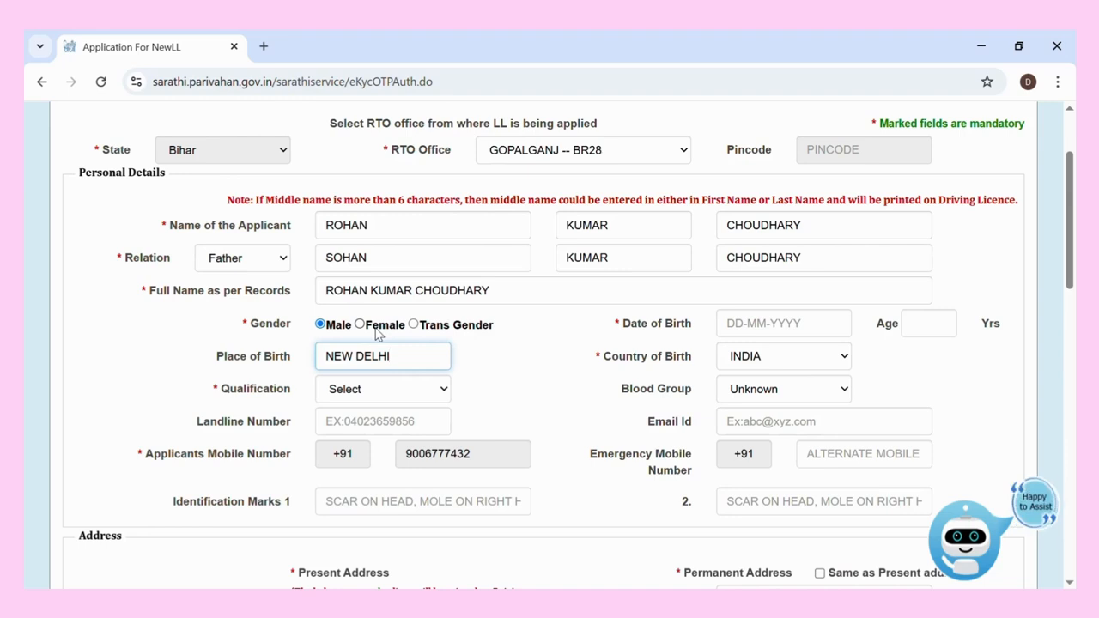
left_click(588, 351)
left_click(787, 331)
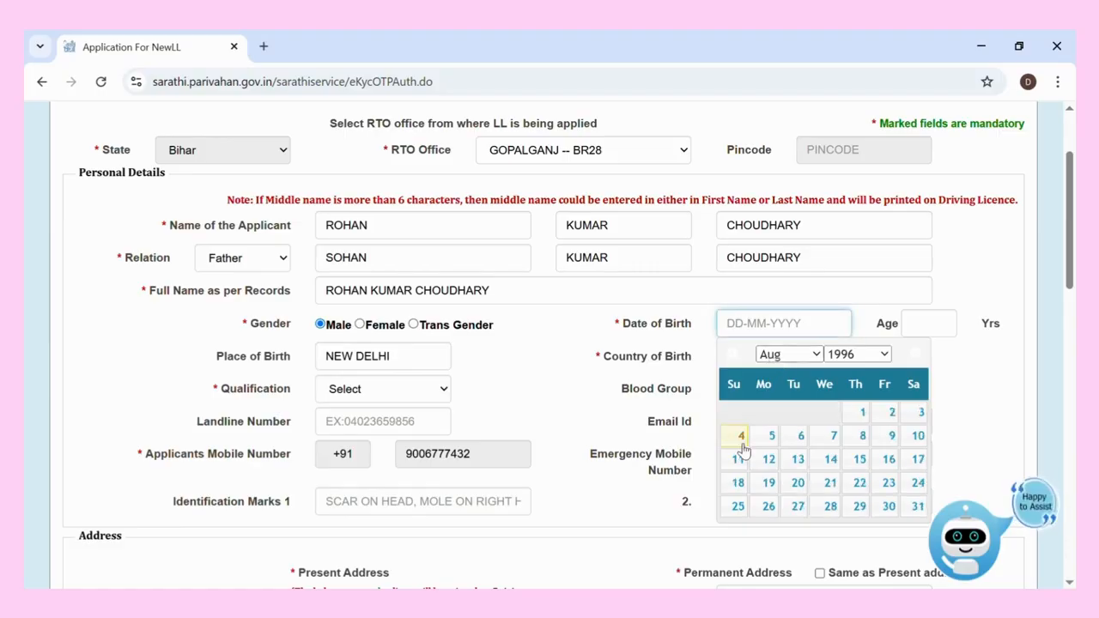
left_click(742, 440)
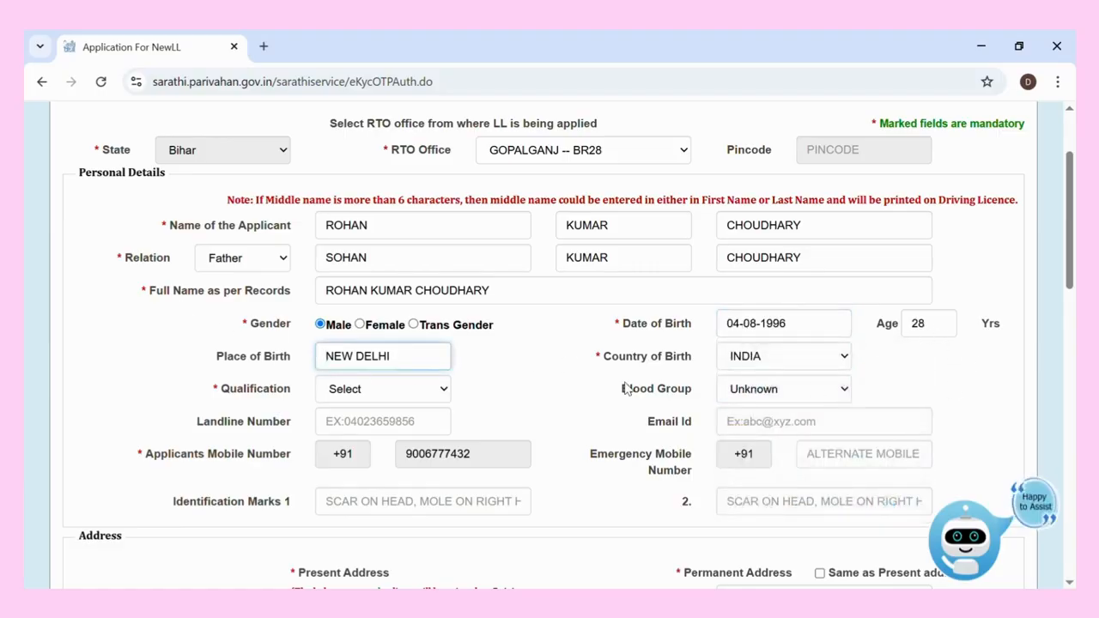
Set qualification to 10+2 or Equivalent and blood group to O+.
scroll(1073, 247, "down", 3)
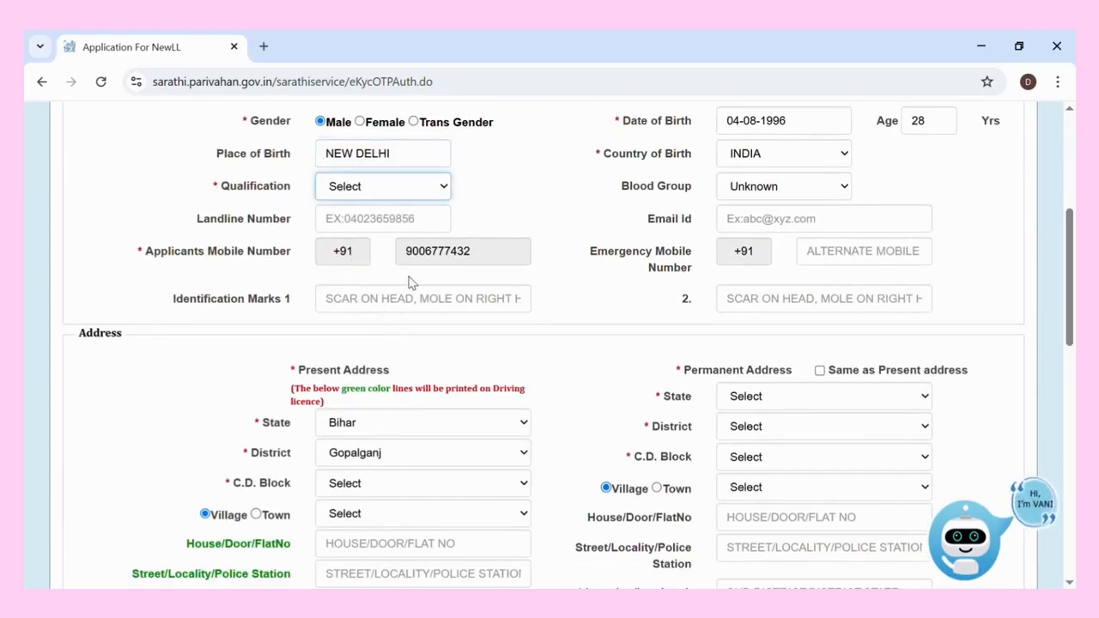
left_click(410, 251)
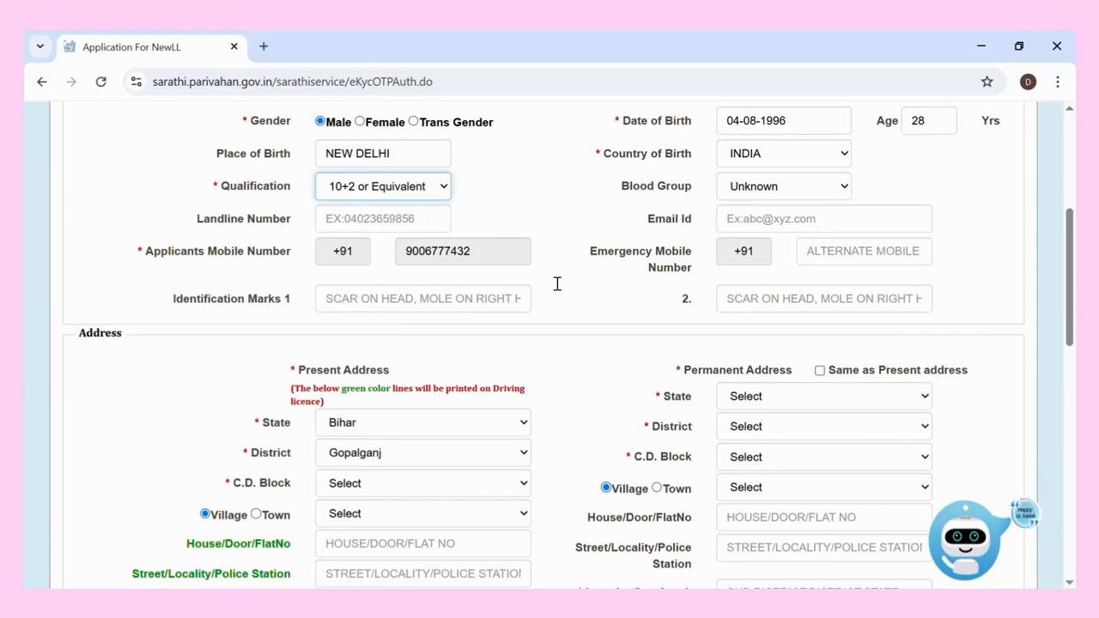
left_click(822, 194)
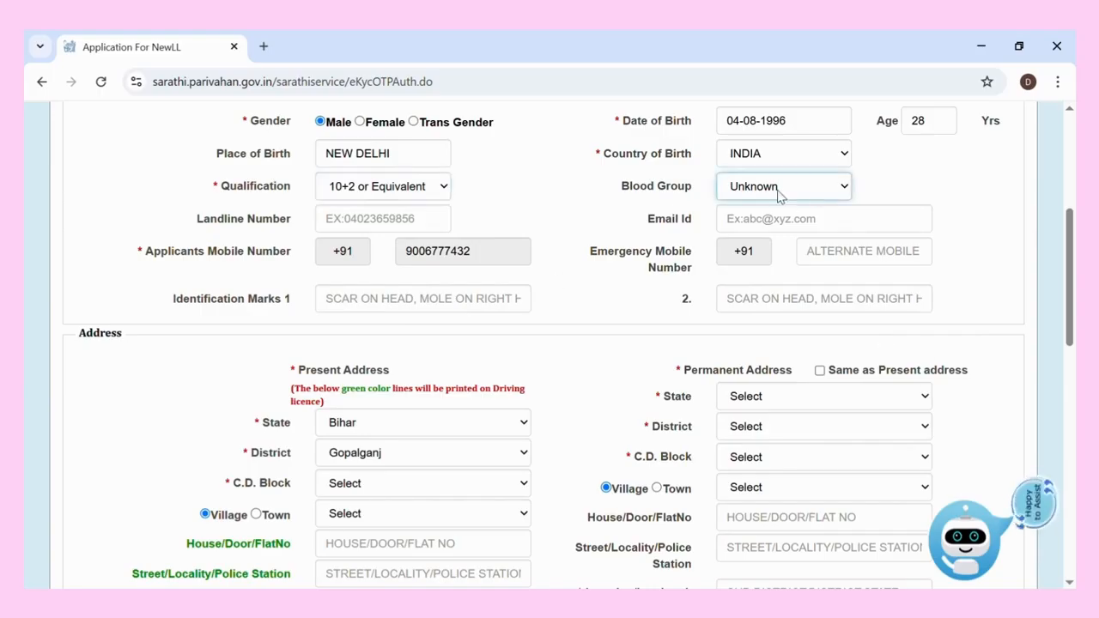
key("o")
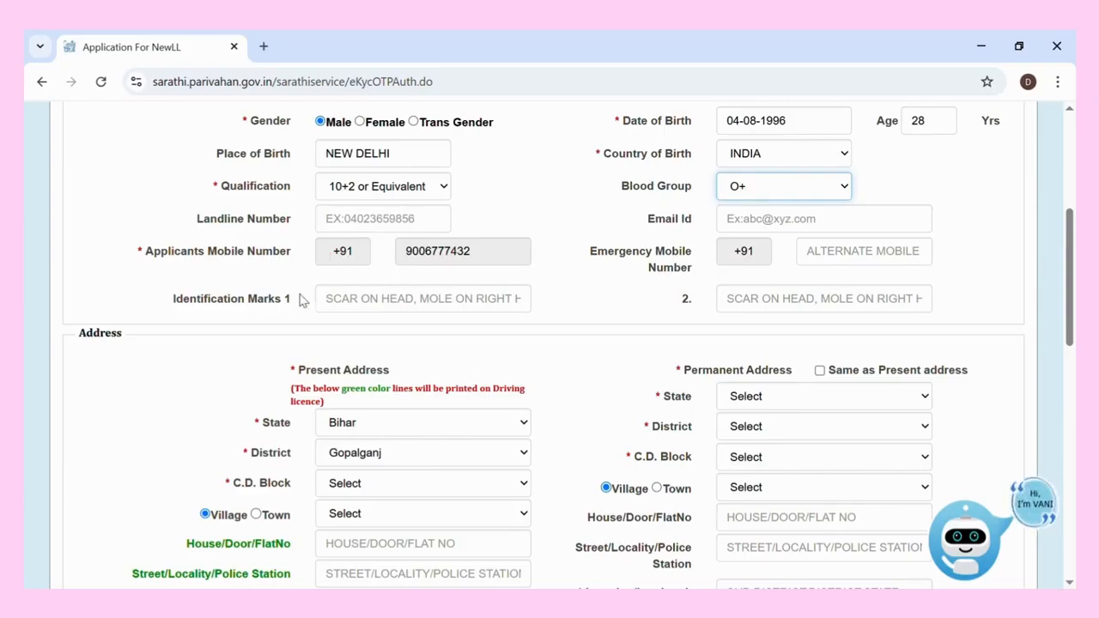
Enter 'MOLE ON RIGHT' as identification mark 1.
left_click(798, 306)
left_click(416, 297)
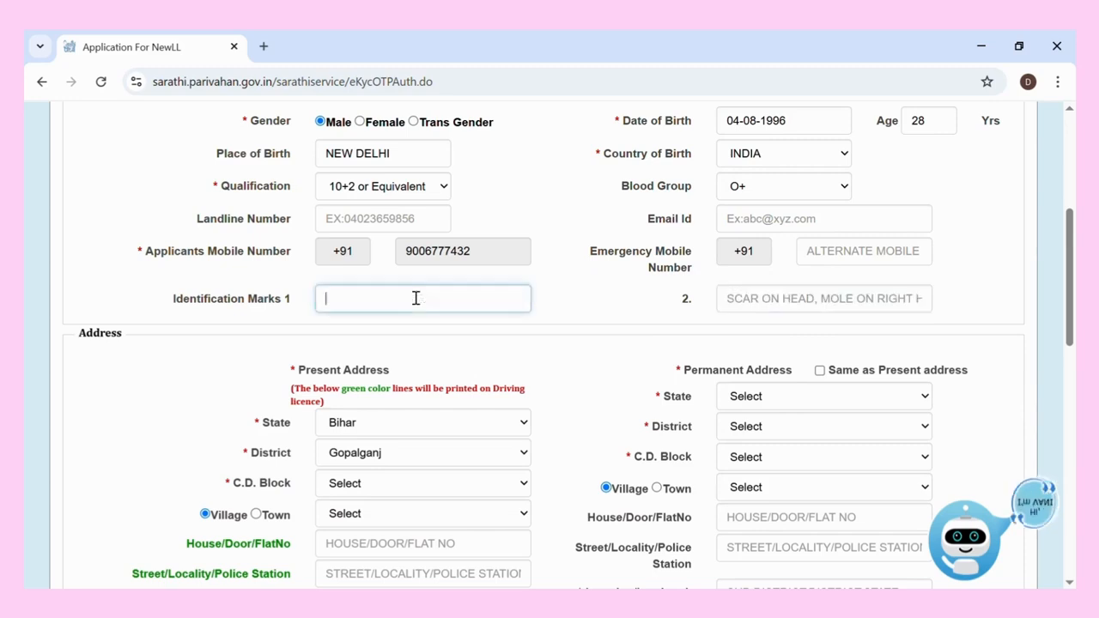
type("MOLE ON ")
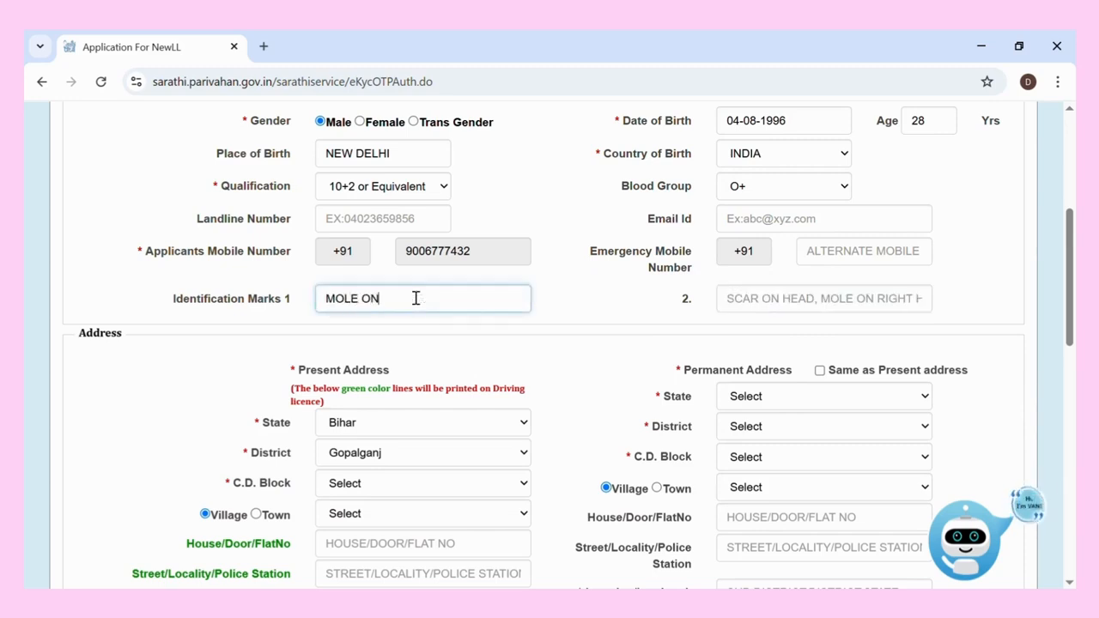
type("RIGHT")
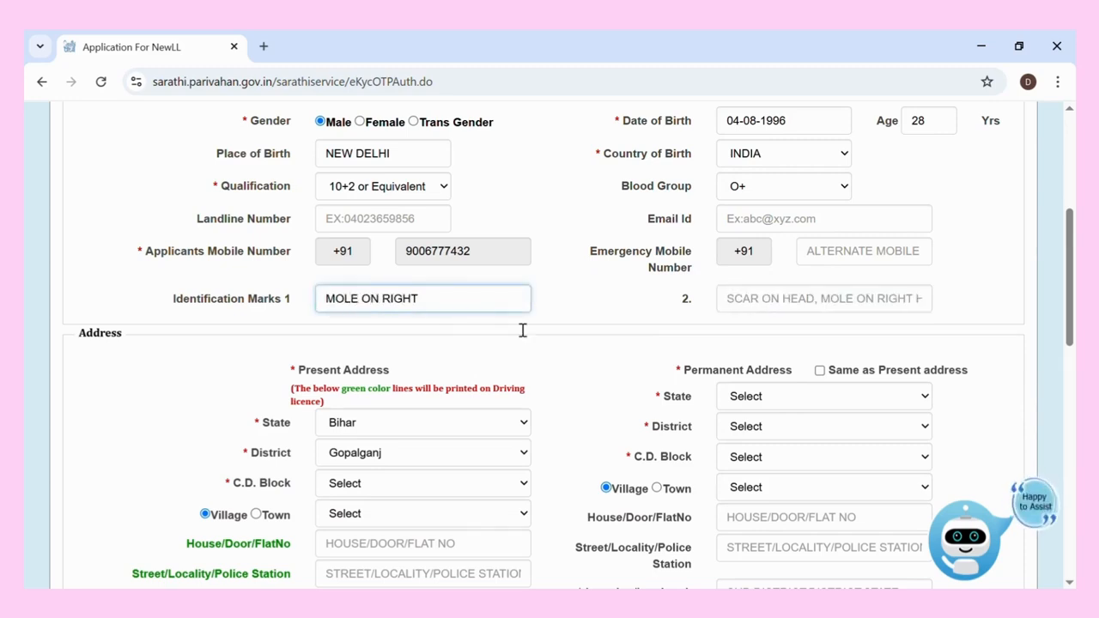
Fill the present address's C.D. block, village, house number and pincode.
left_click_drag(1070, 244, 1072, 319)
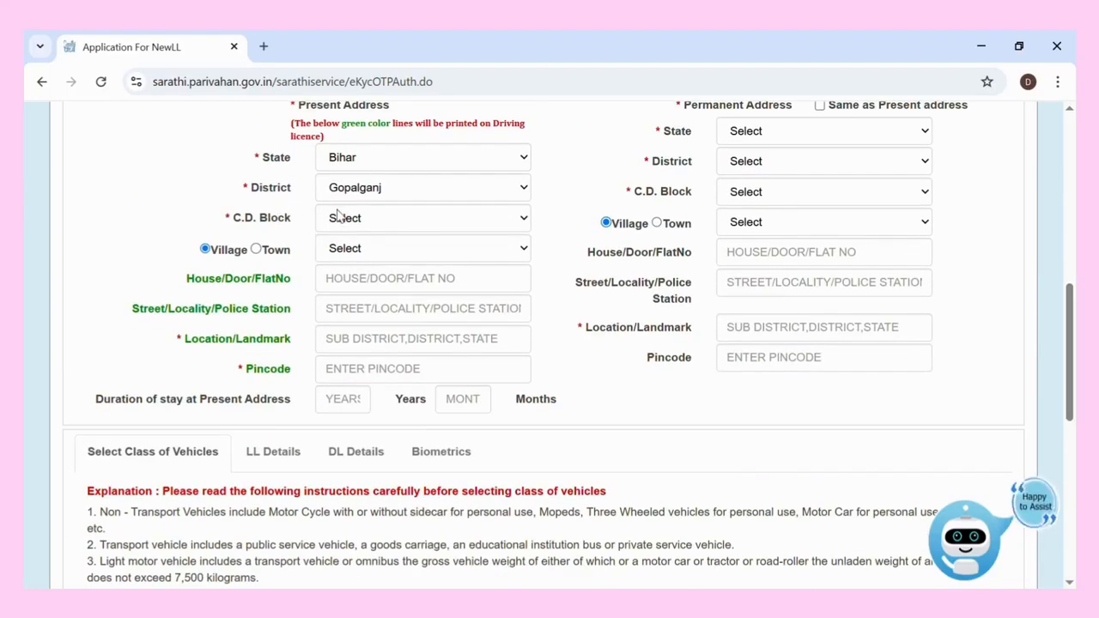
left_click(404, 221)
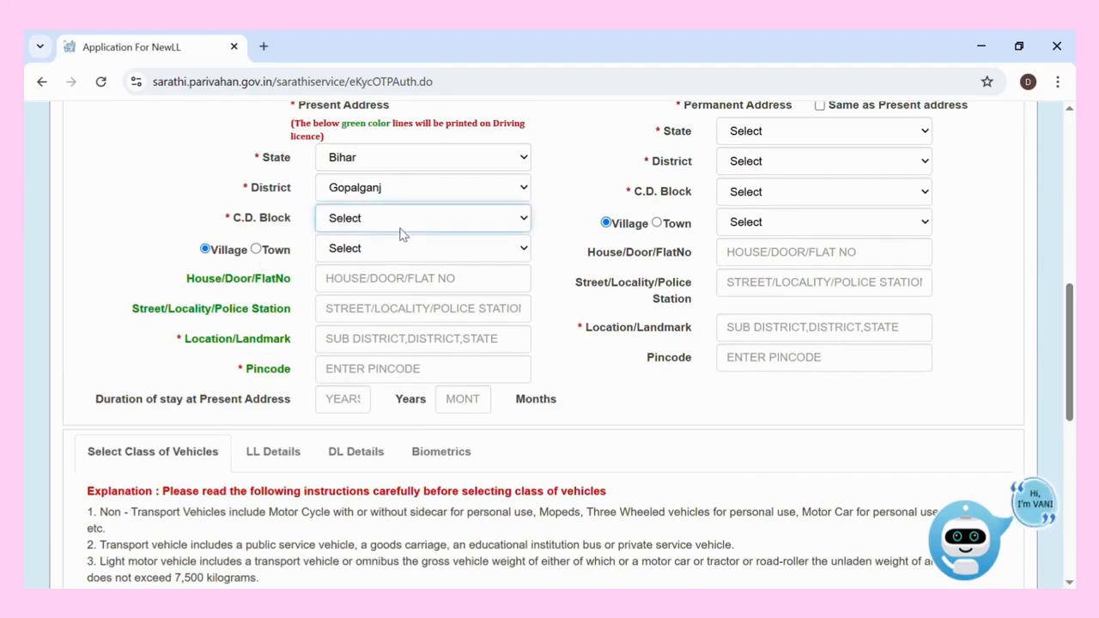
left_click(389, 311)
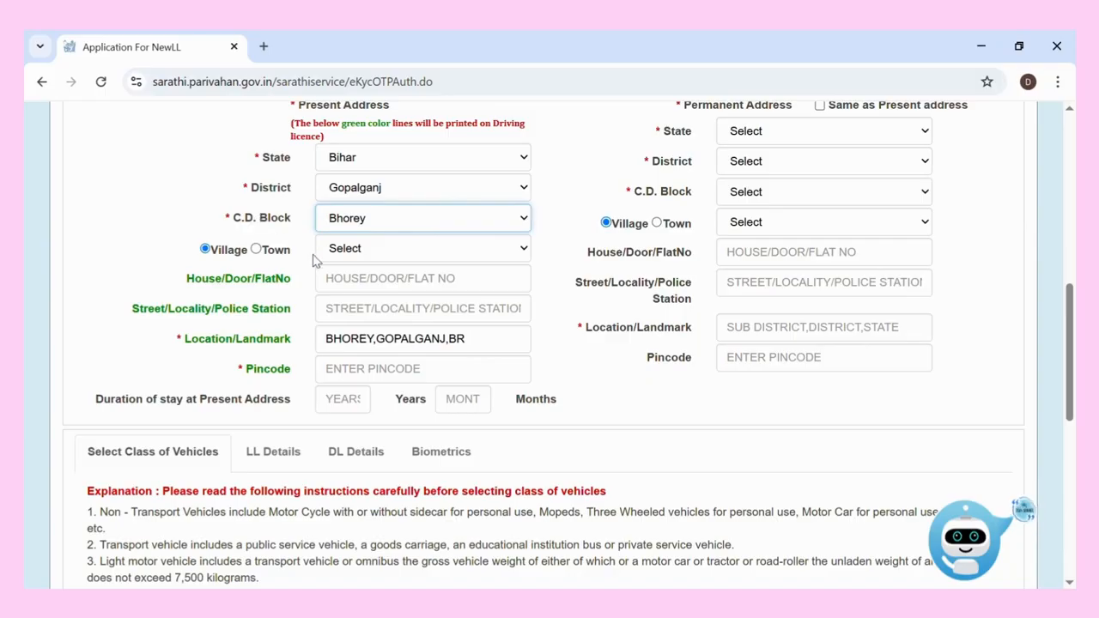
left_click(400, 252)
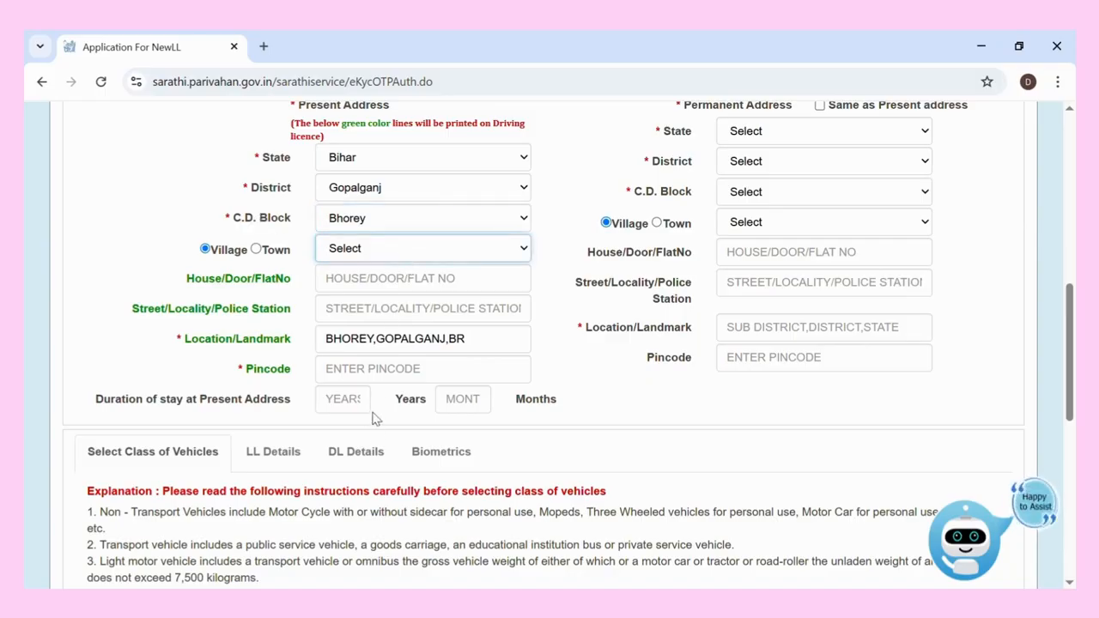
left_click(374, 418)
left_click(357, 289)
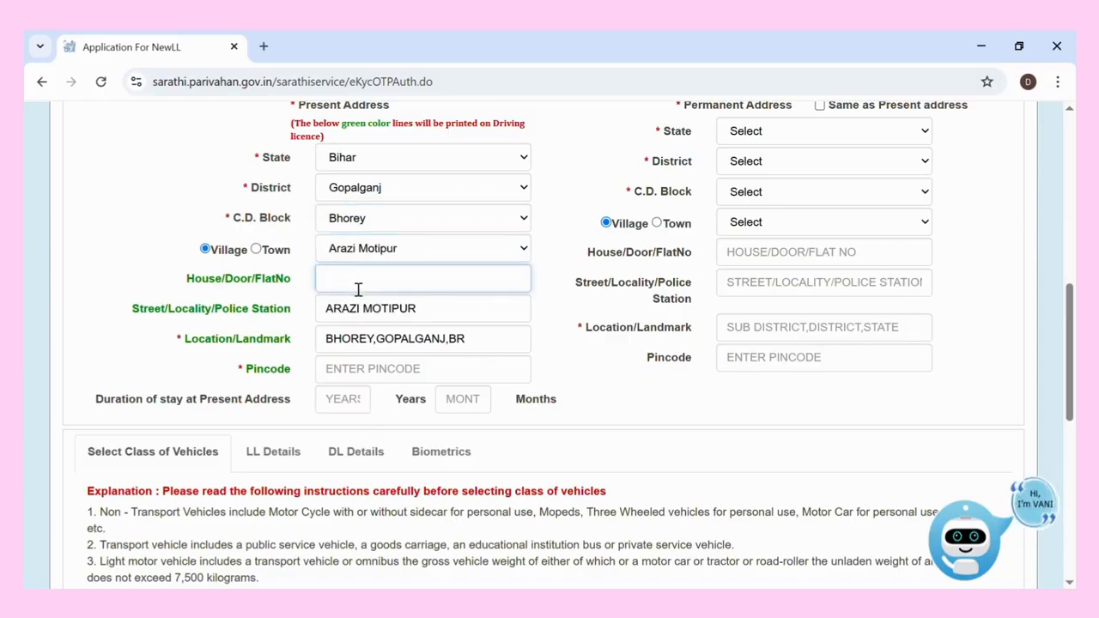
type("545")
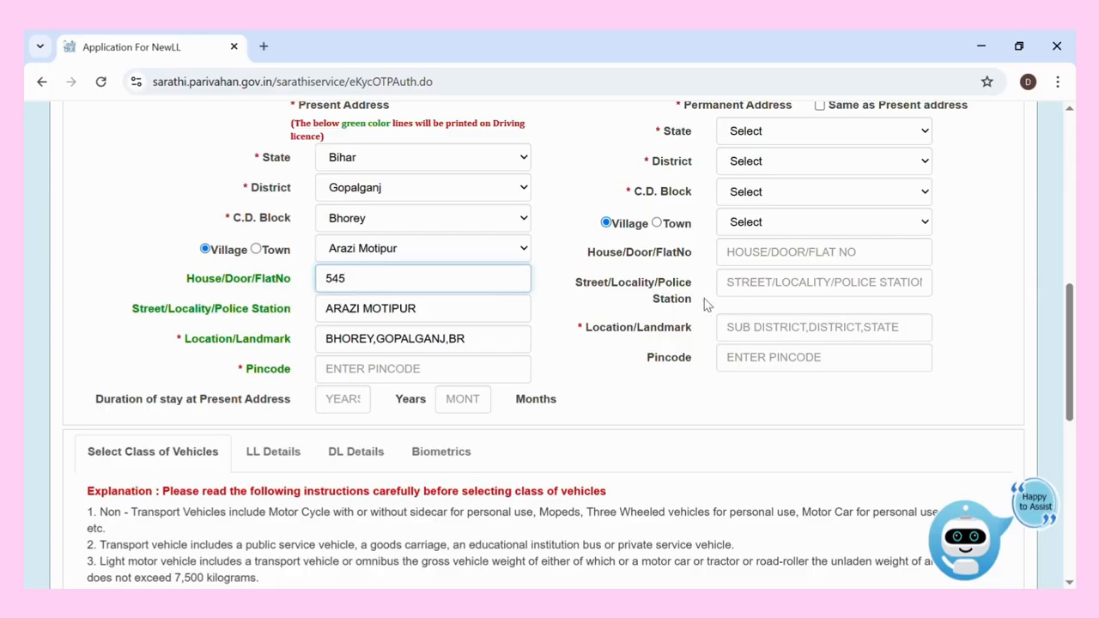
left_click(352, 371)
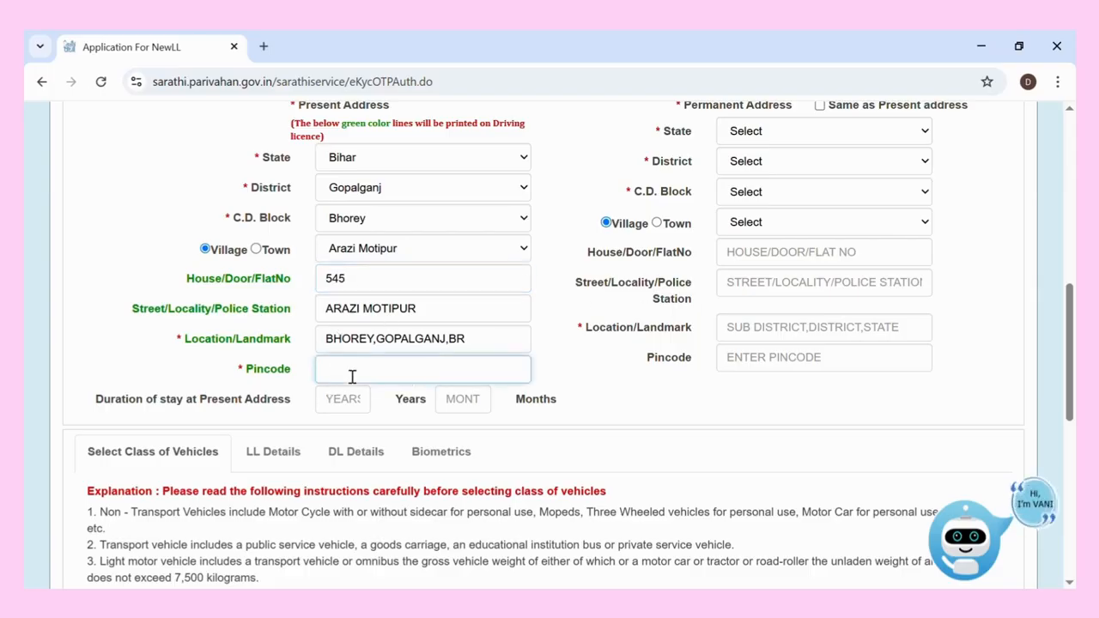
type("93738")
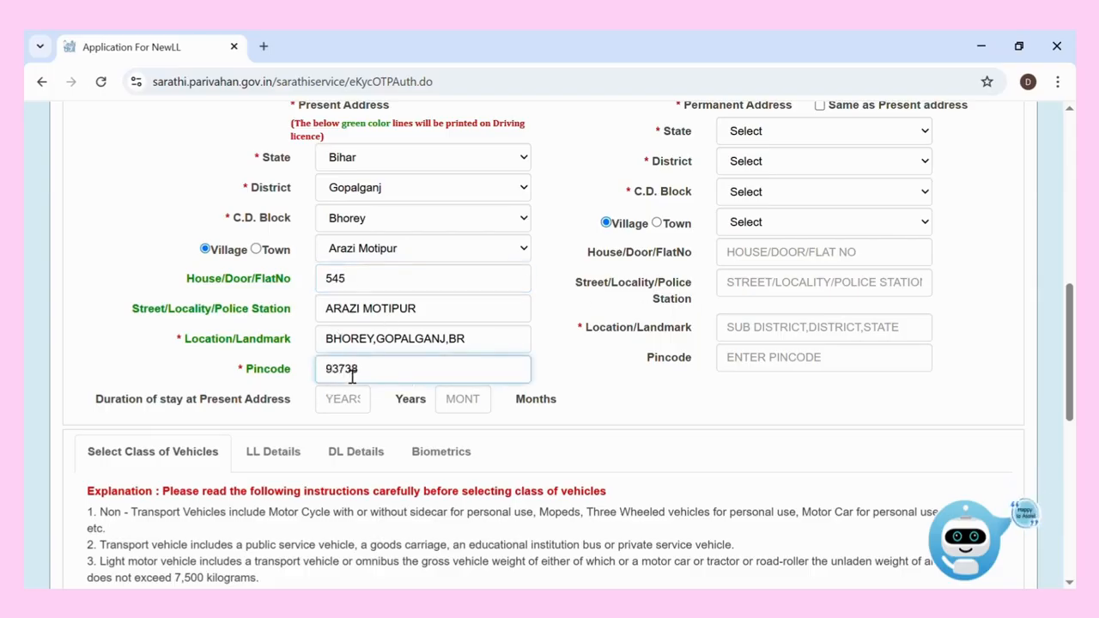
key("BackSpace")
key("BackSpace")
key("BackSpace")
key("BackSpace")
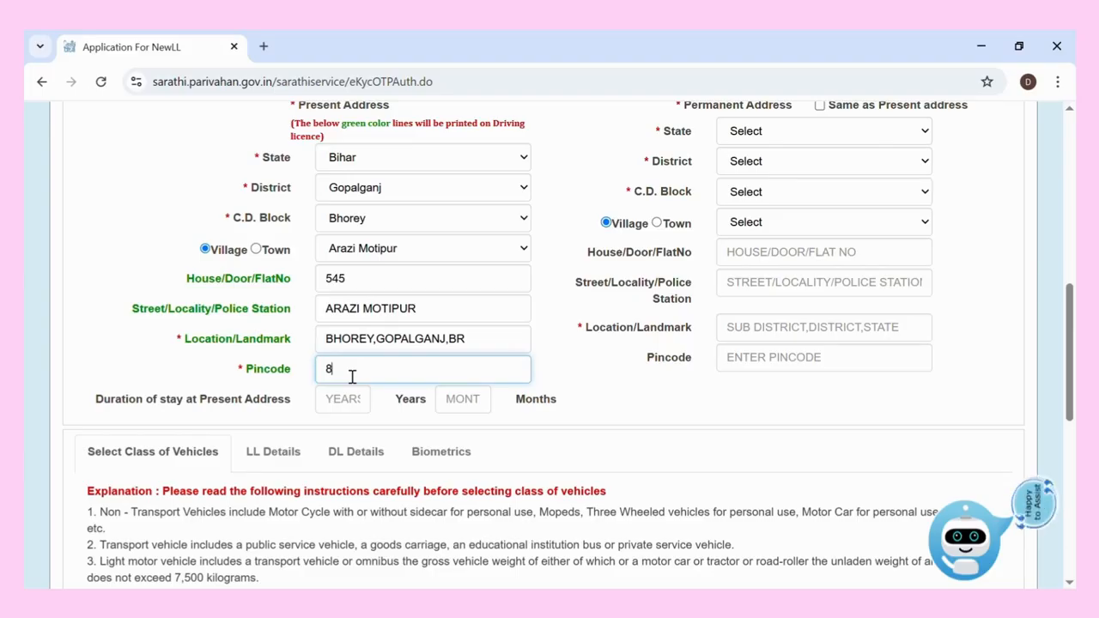
type("84334")
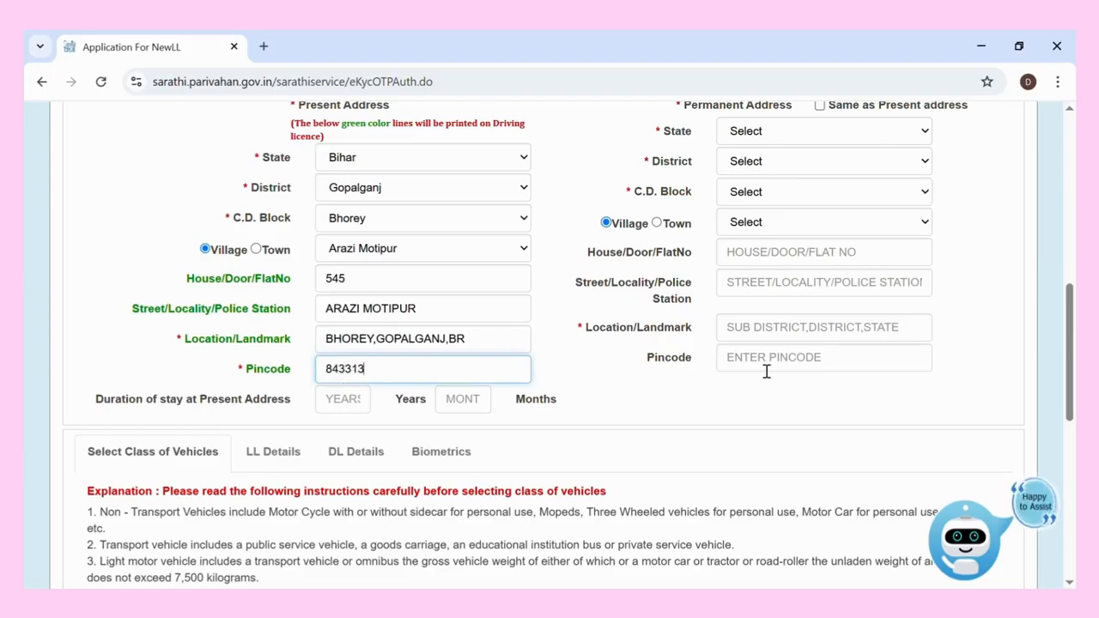
left_click(675, 400)
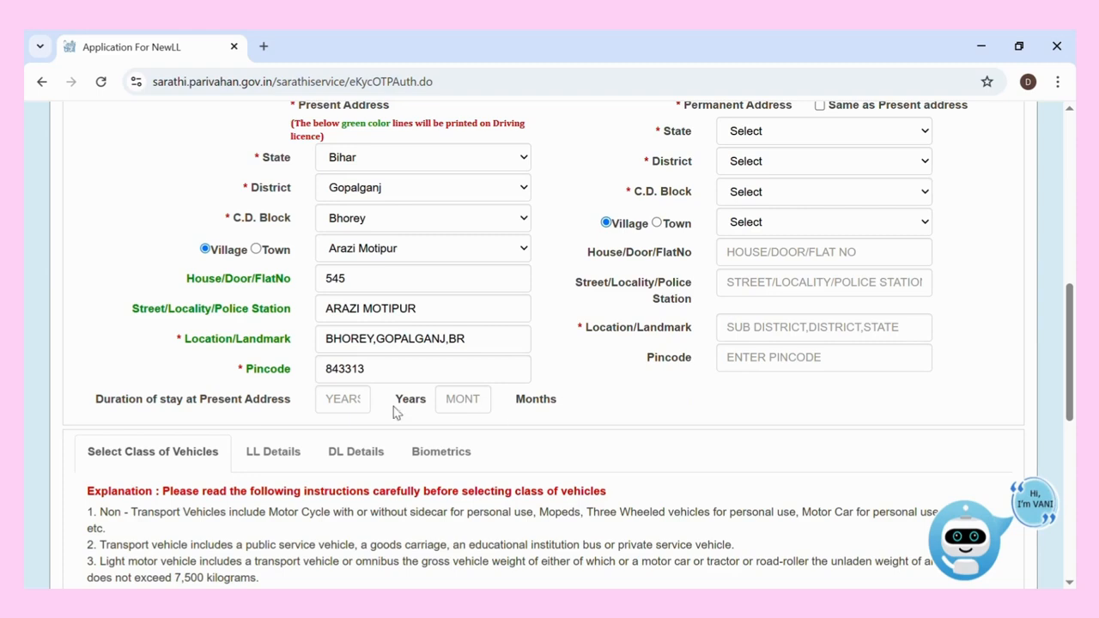
Tick 'Same as Present address' to copy it into the permanent address.
scroll(604, 364, "up", 5)
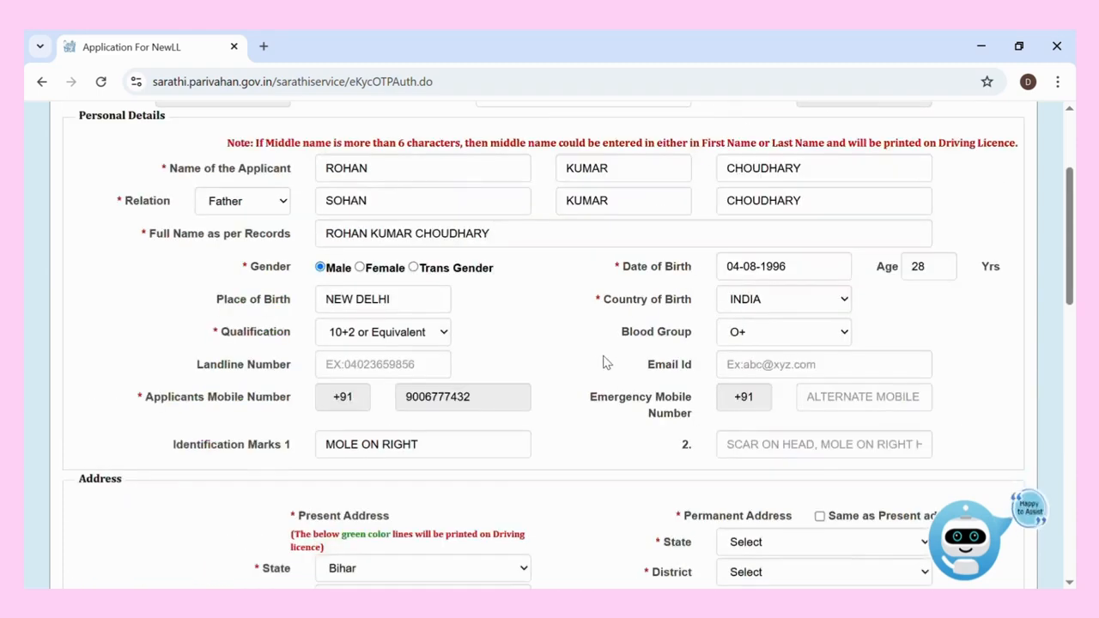
scroll(604, 364, "down", 5)
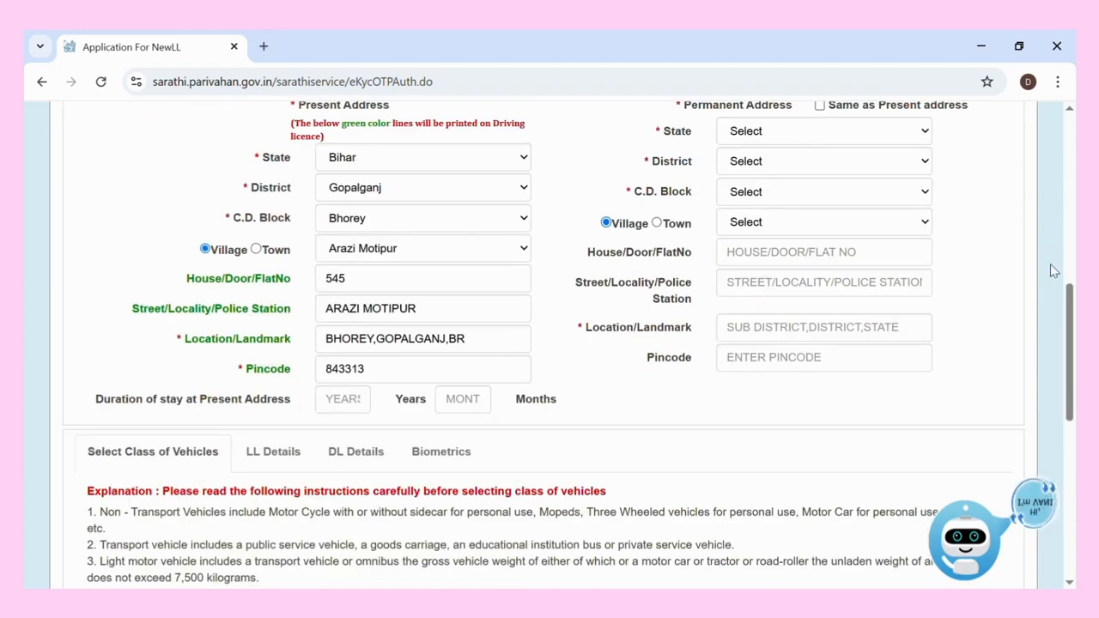
scroll(897, 279, "up", 2)
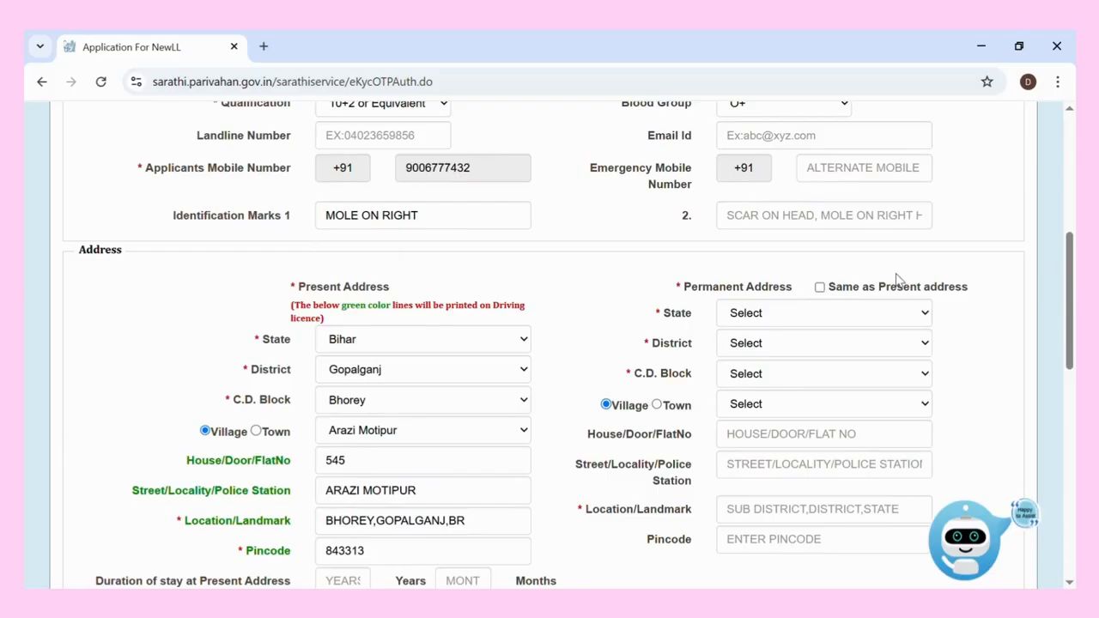
left_click(820, 286)
Type the characters from the captcha image at the bottom of the form.
left_click_drag(1071, 293, 1071, 420)
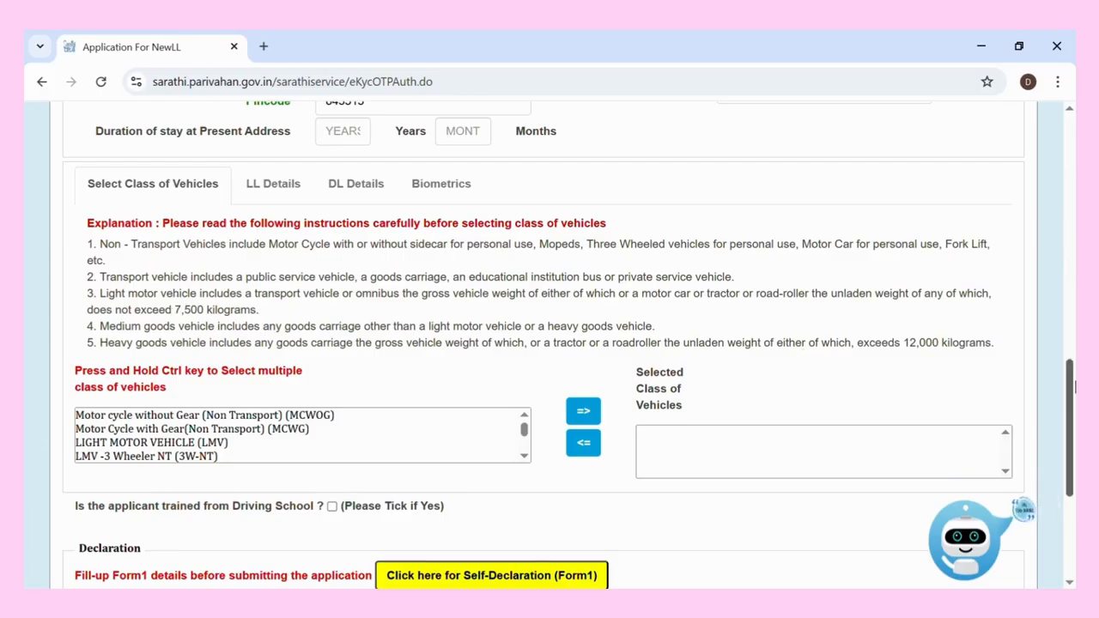
scroll(1071, 391, "down", 3)
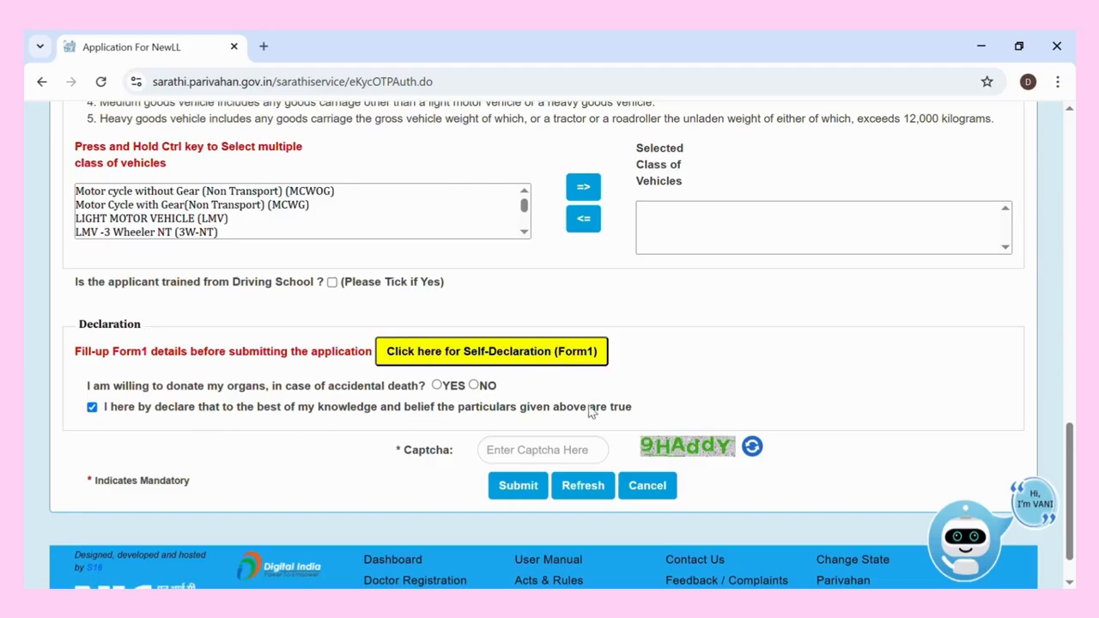
left_click(559, 454)
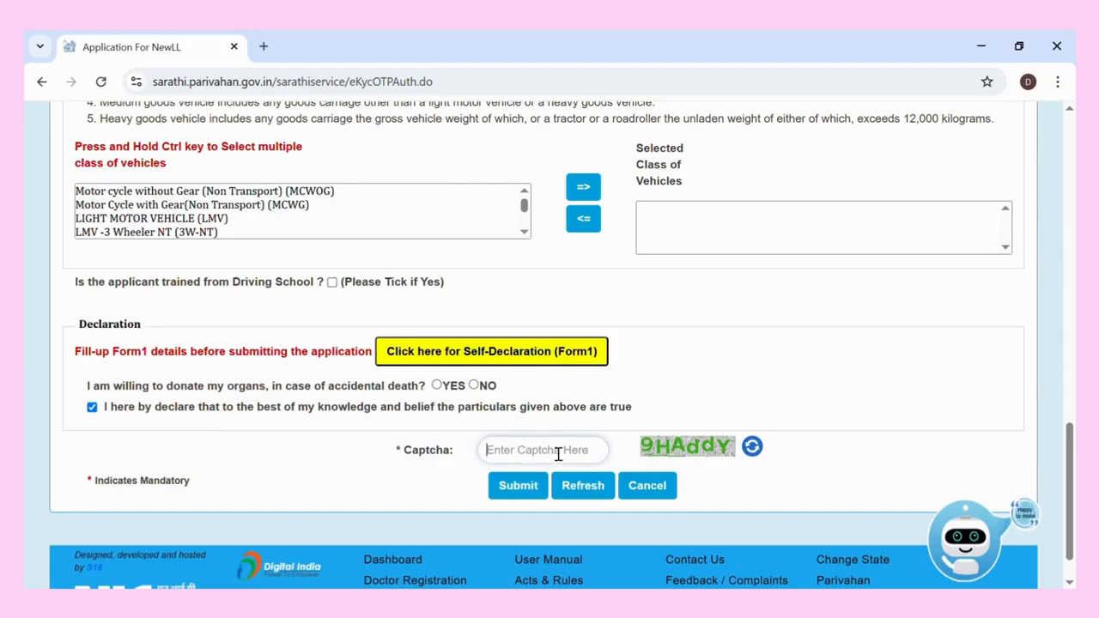
type("9H")
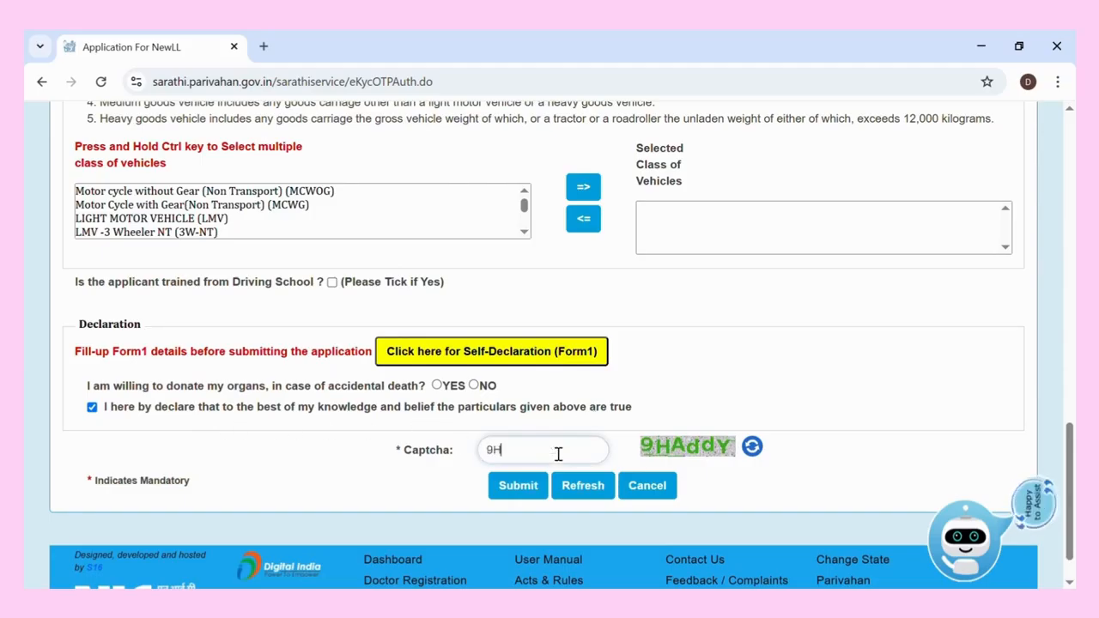
type("Addy")
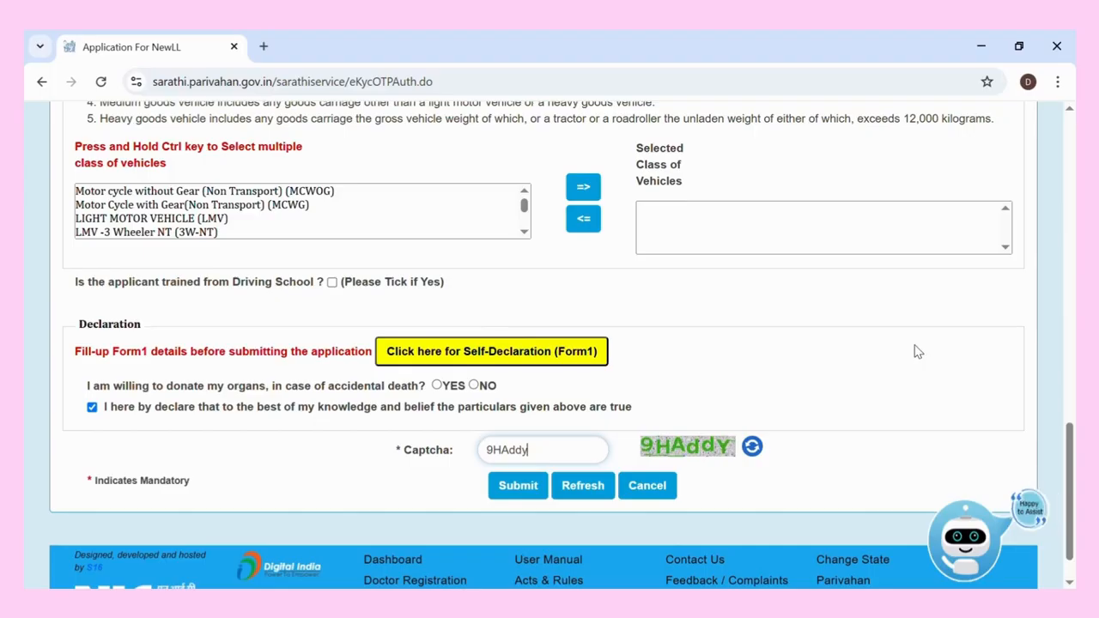
scroll(917, 352, "up", 10)
scroll(917, 351, "up", 3)
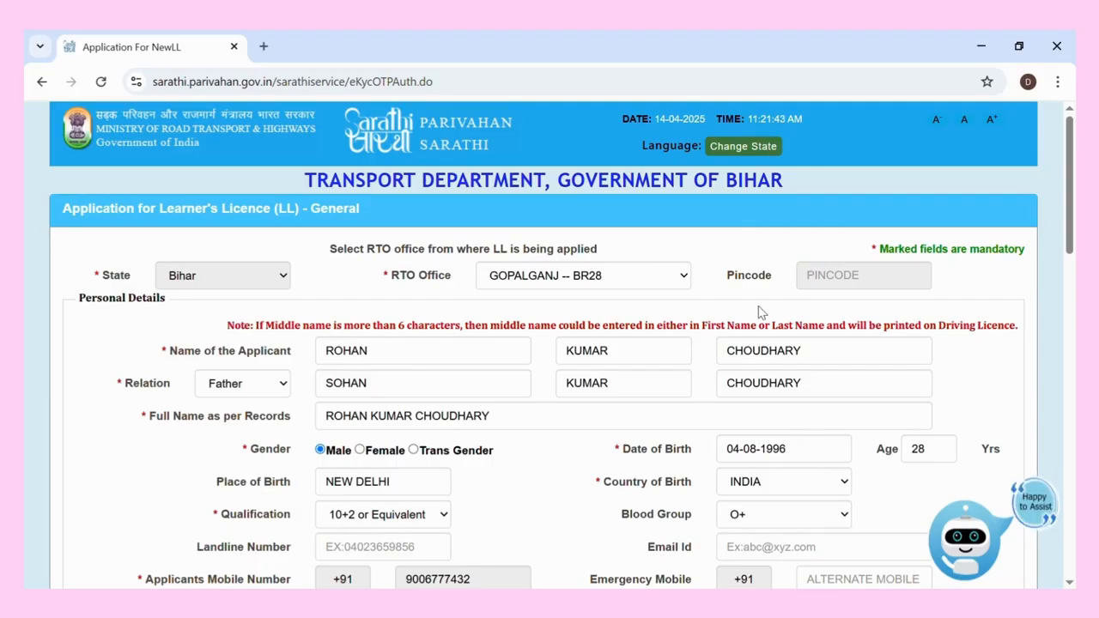
Pick LIGHT MOTOR VEHICLE (LMV) in the Select Class of Vehicles listbox.
scroll(764, 335, "down", 15)
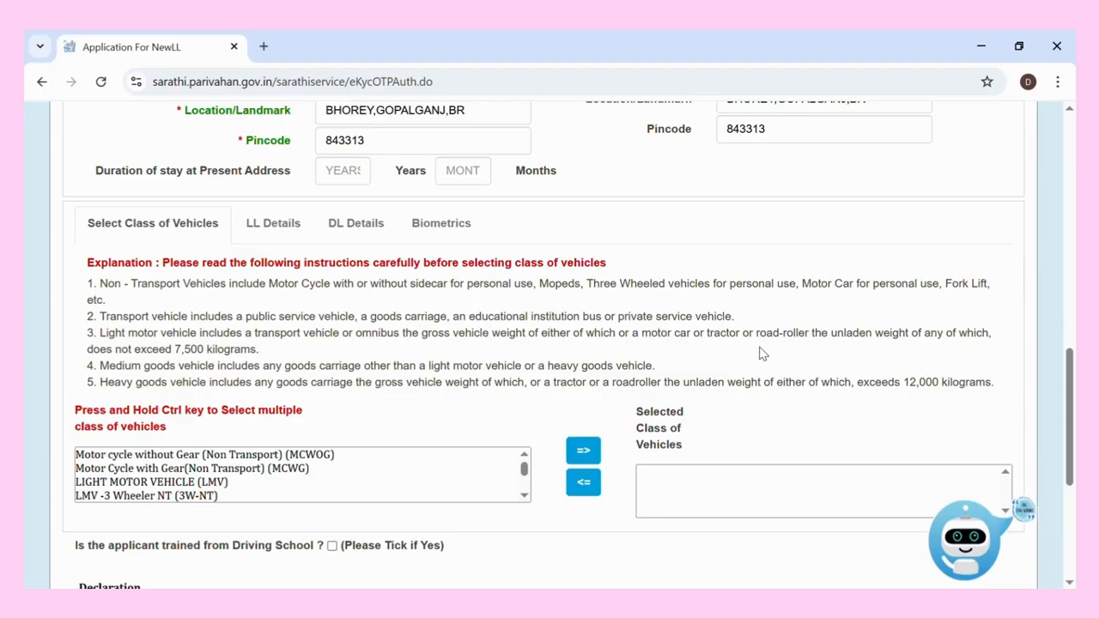
left_click(296, 475)
left_click(247, 485)
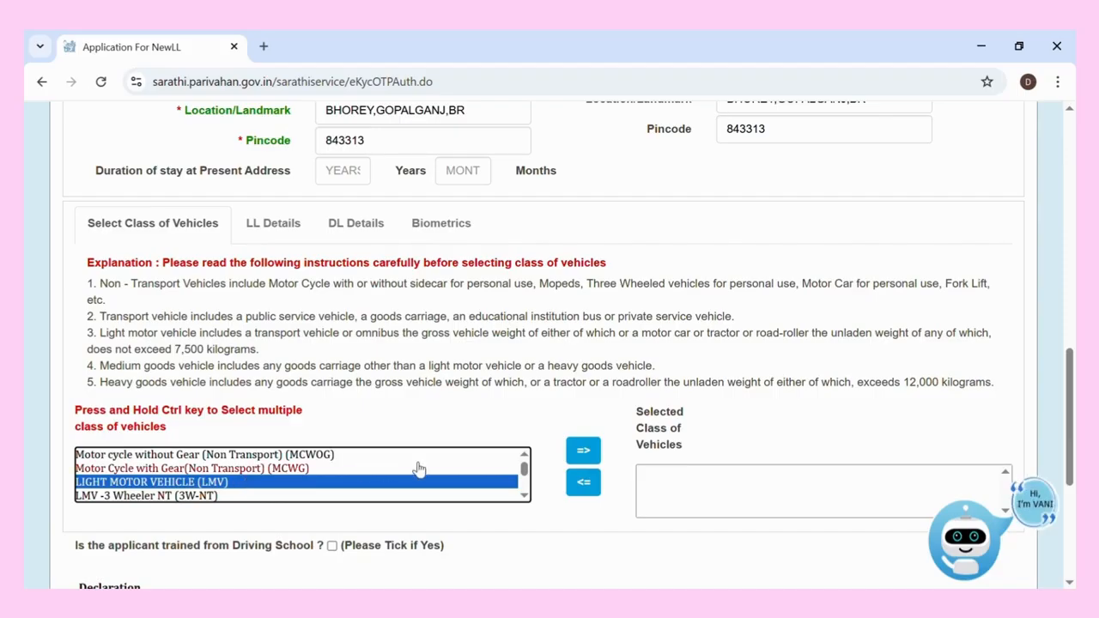
left_click_drag(1070, 369, 1071, 434)
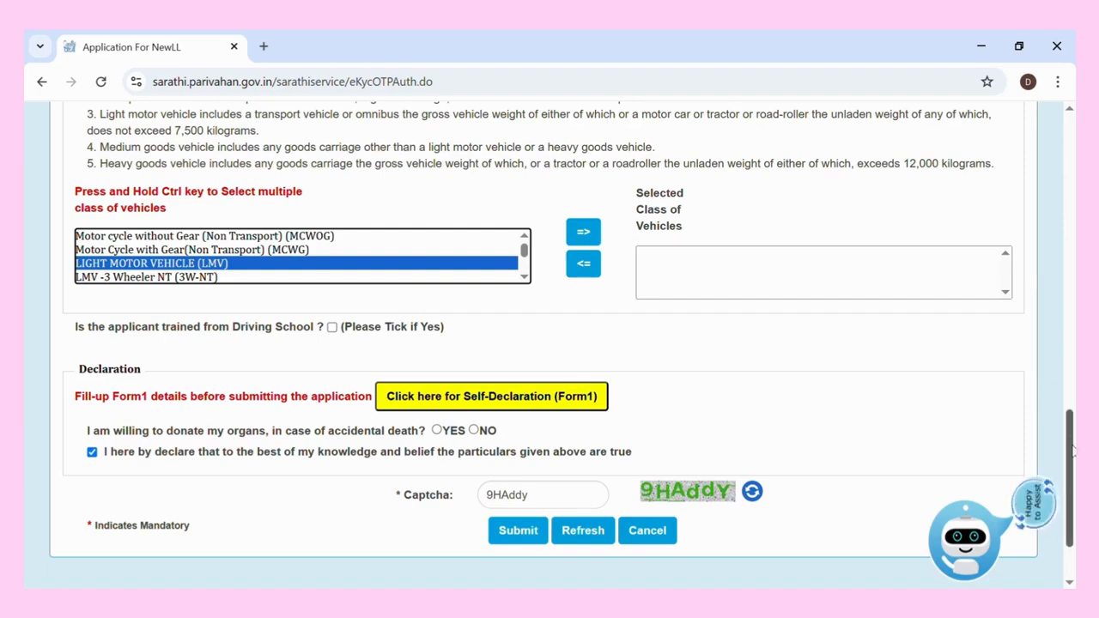
left_click_drag(1072, 451, 1074, 138)
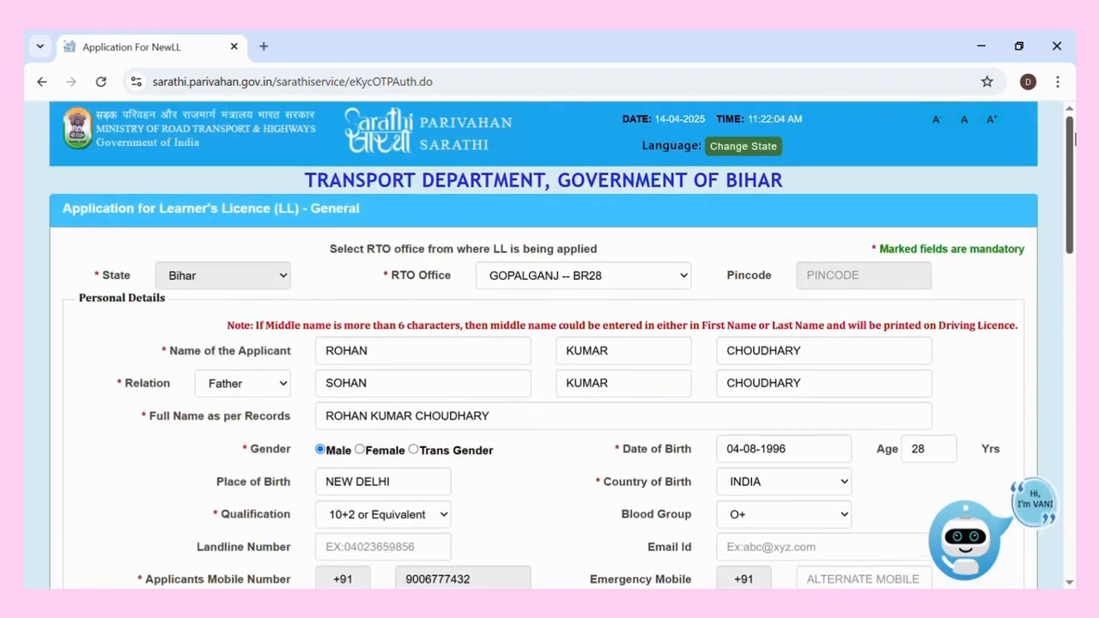